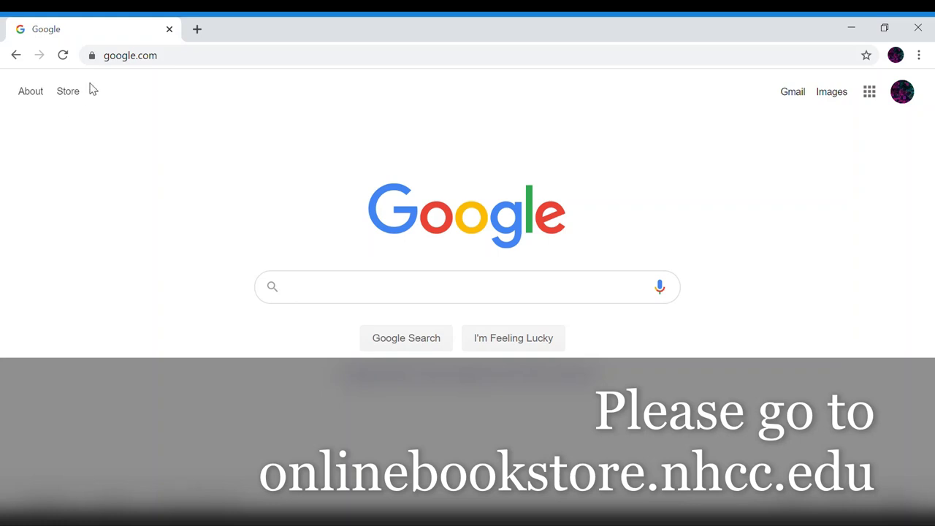
click(131, 63)
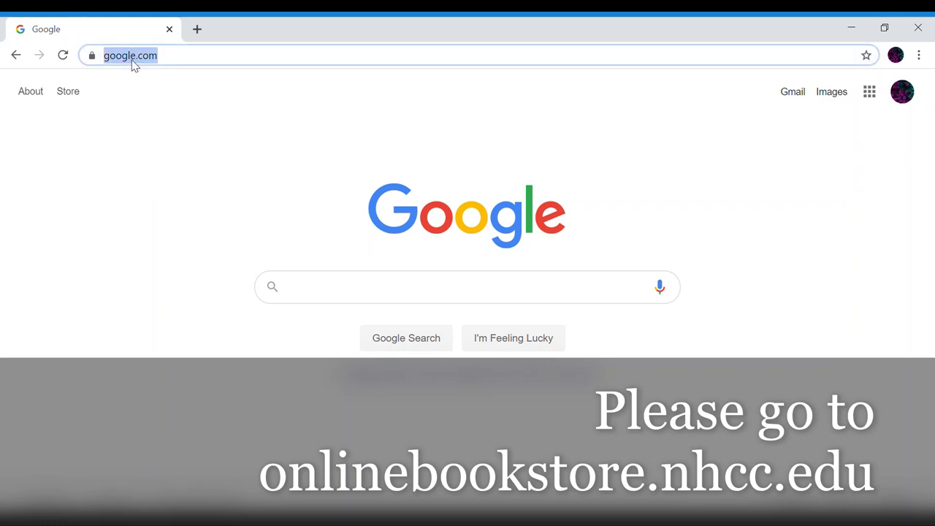
text(http://onlinebookstore.nhcc.edu/home)
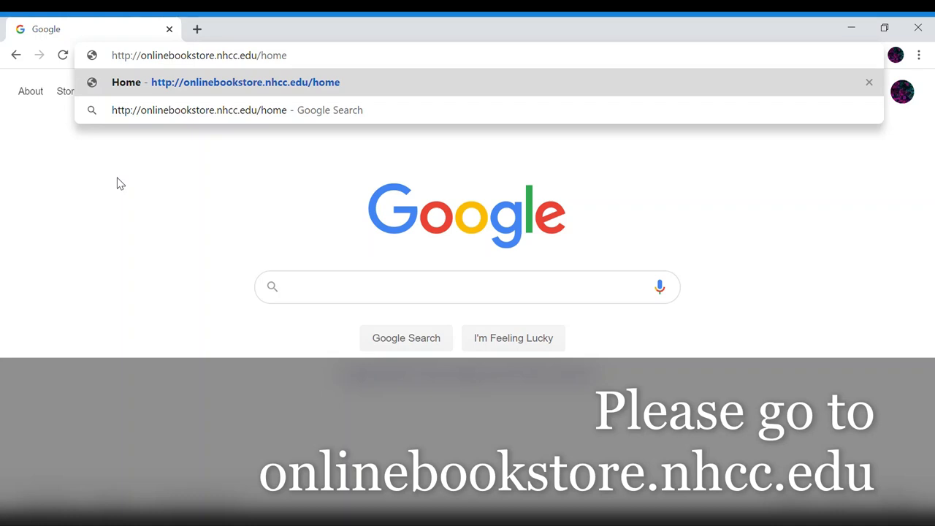
key(Return)
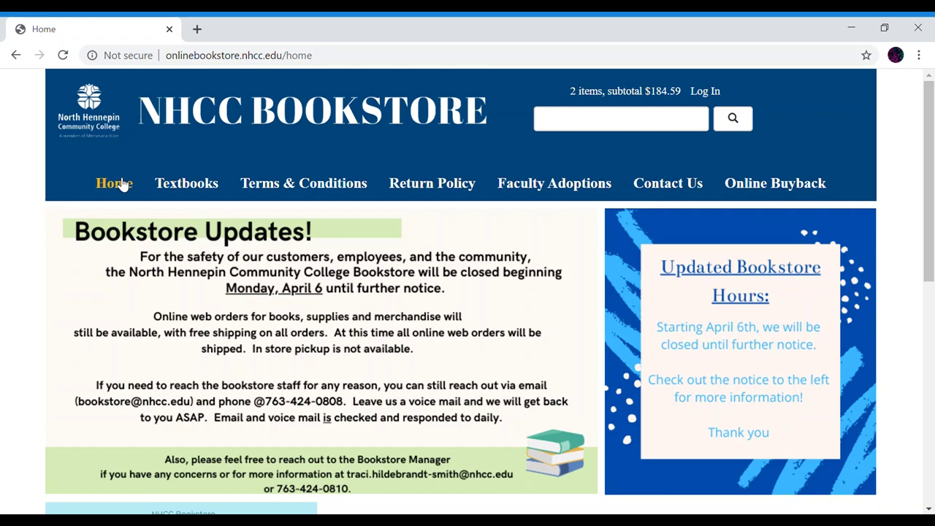
Look over the notices on the bookstore home page and open the Textbooks page
scroll(120, 184, down, 5)
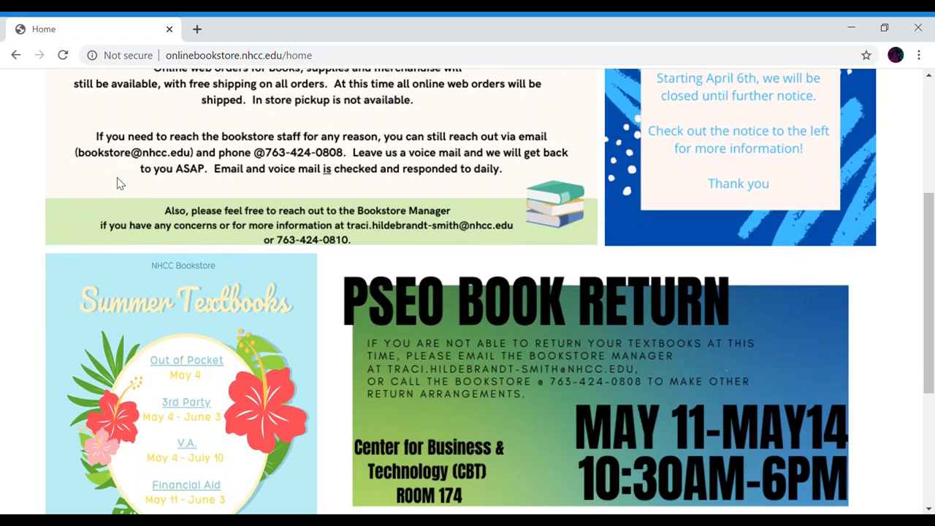
scroll(117, 177, down, 2)
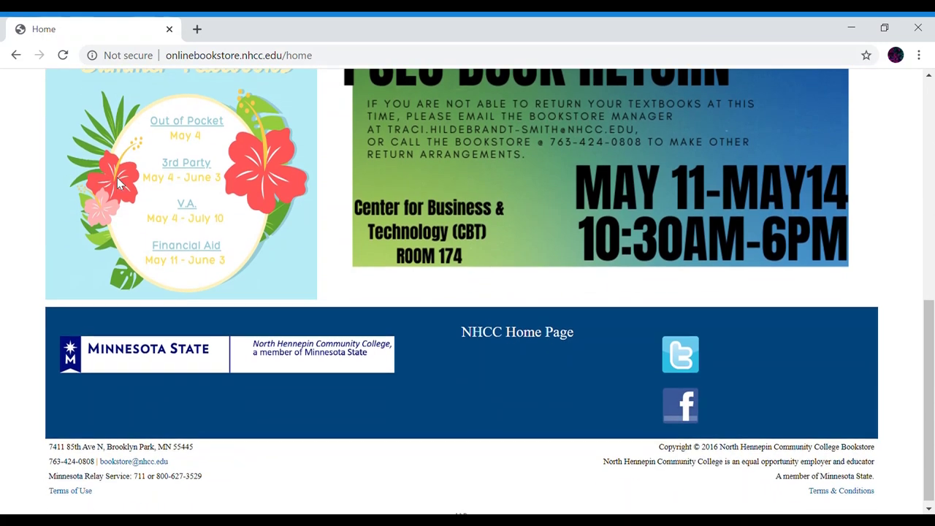
scroll(119, 183, up, 8)
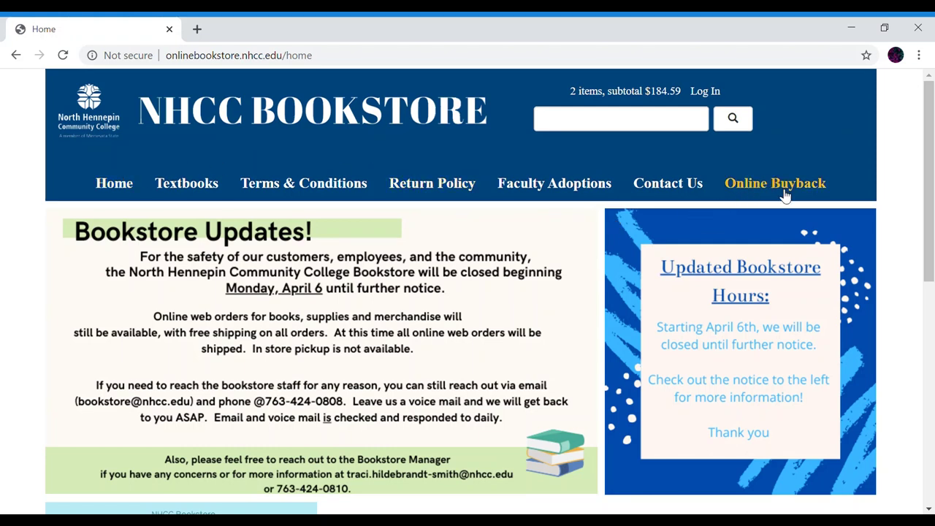
click(187, 195)
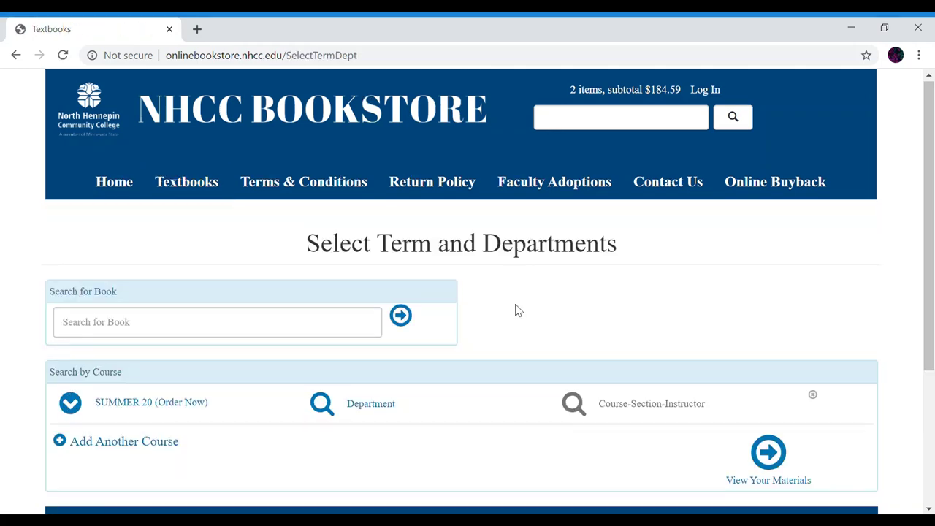
Select the BUS department and course section 1100-51 for the SUMMER 20 term in the course search
scroll(516, 311, down, 1)
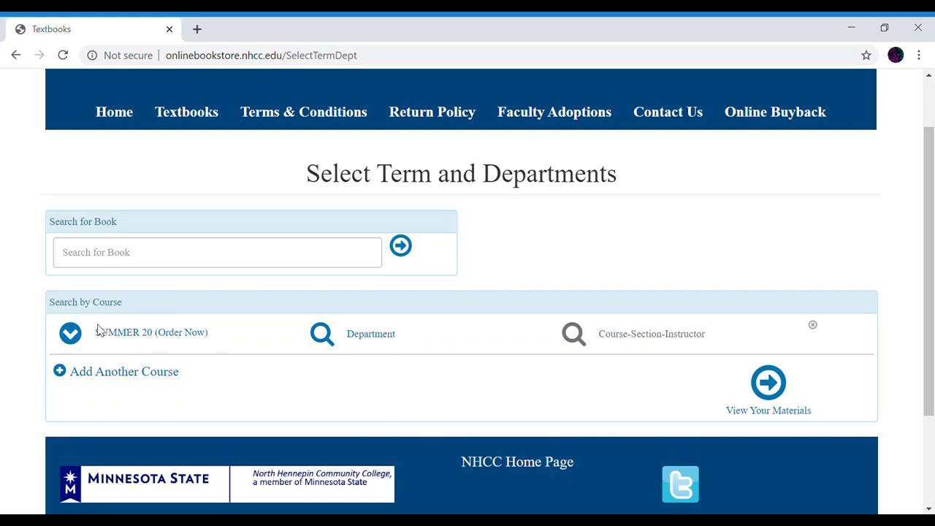
click(388, 341)
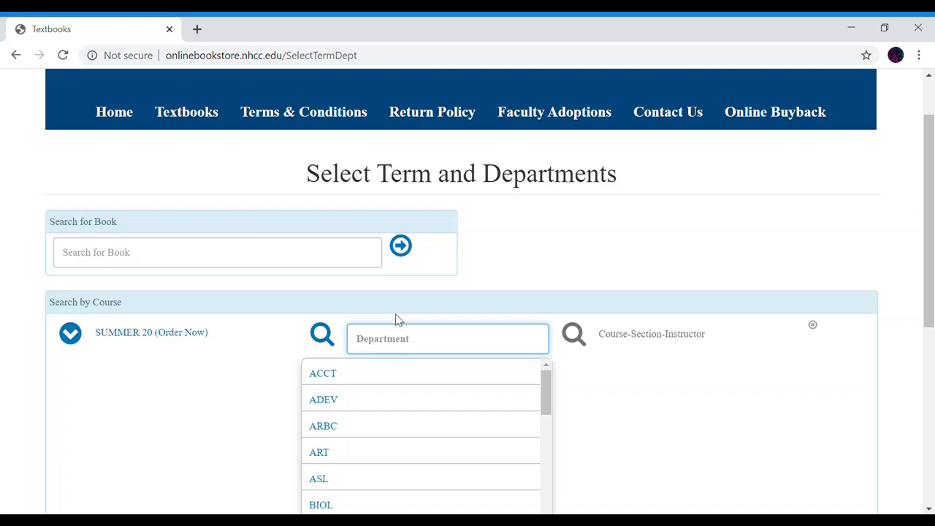
scroll(430, 278, down, 1)
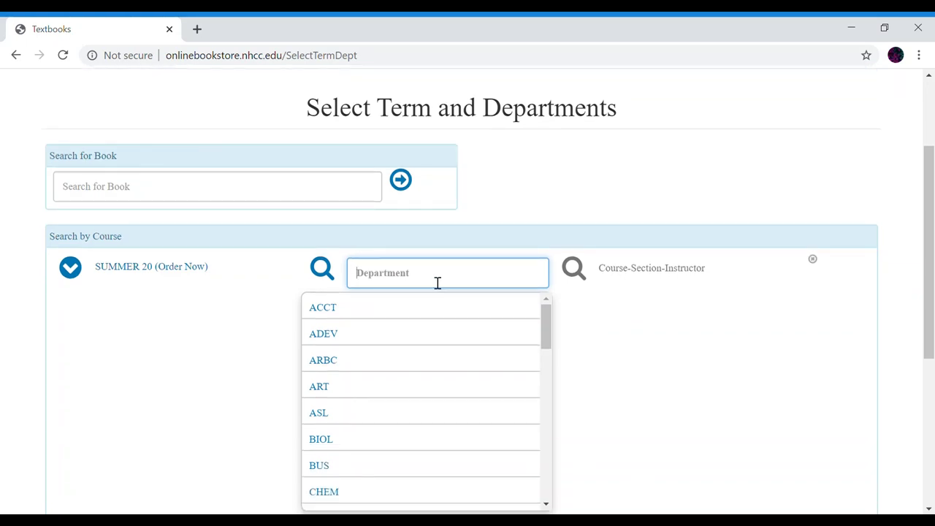
scroll(430, 467, down, 1)
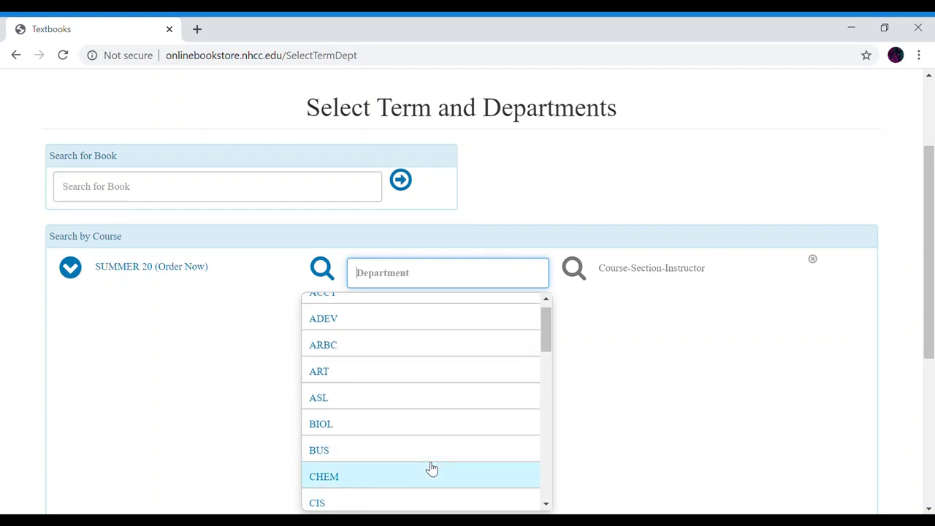
click(429, 461)
click(650, 307)
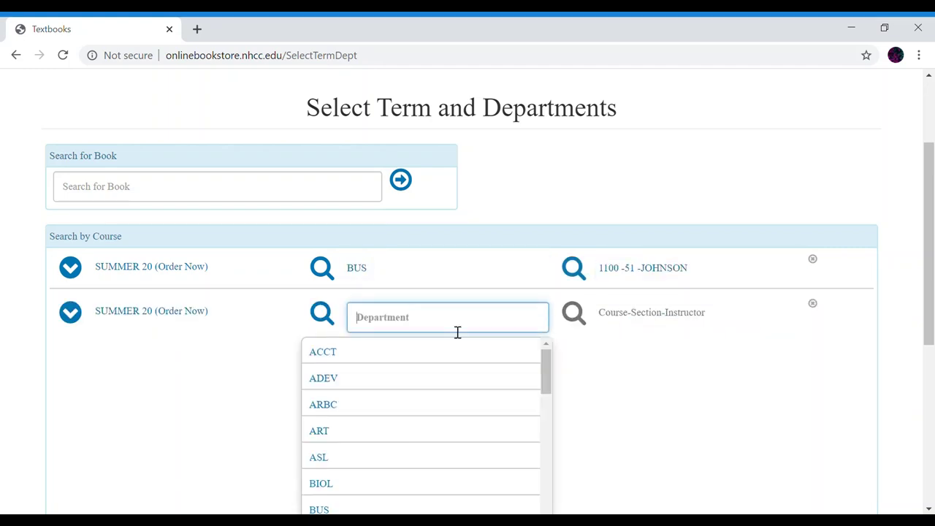
Set the second course in the search to the COMM department, section 1110-51
scroll(372, 392, down, 3)
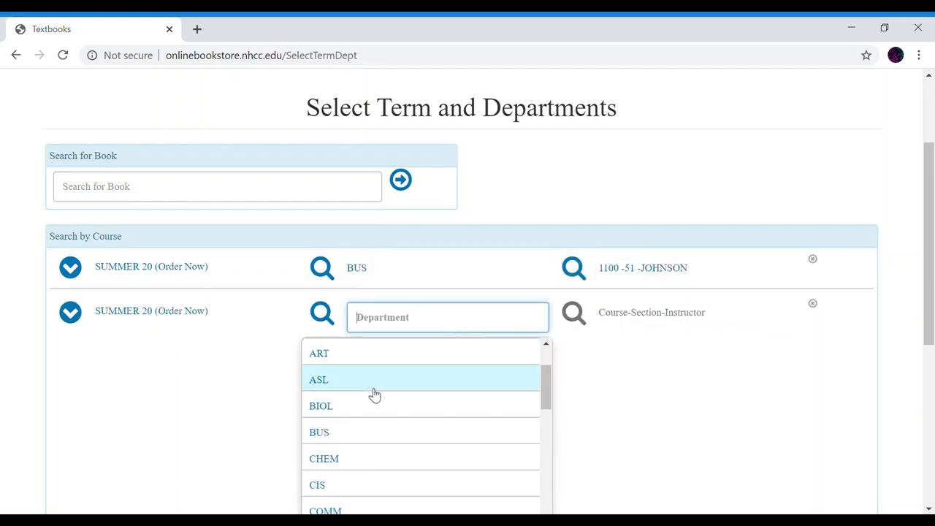
scroll(376, 453, down, 3)
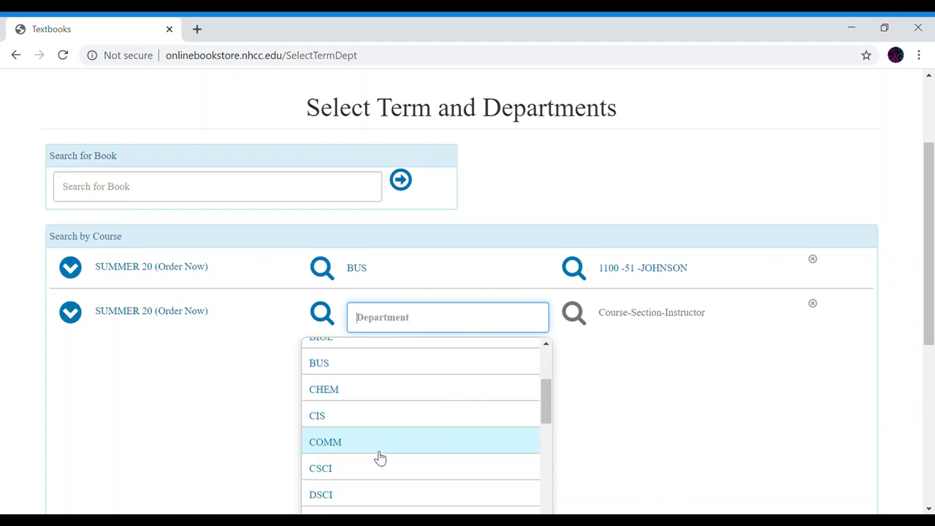
click(380, 457)
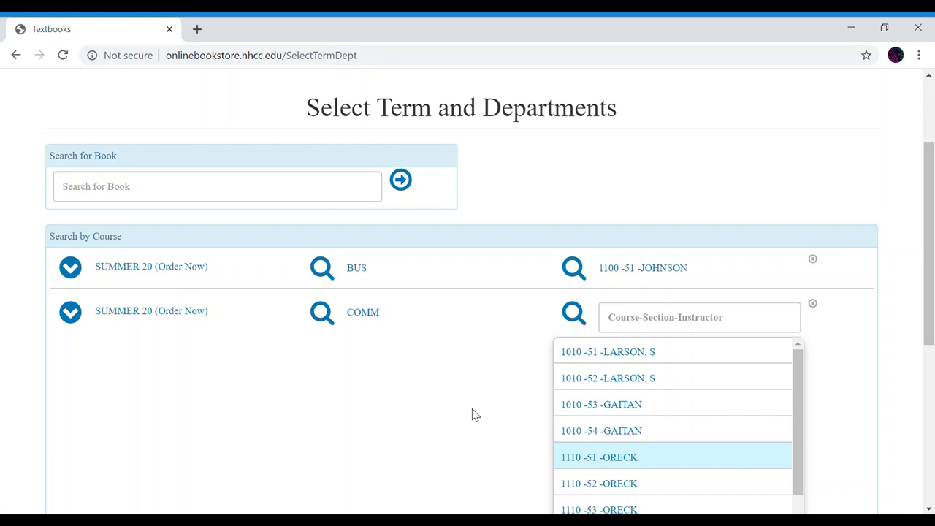
click(604, 460)
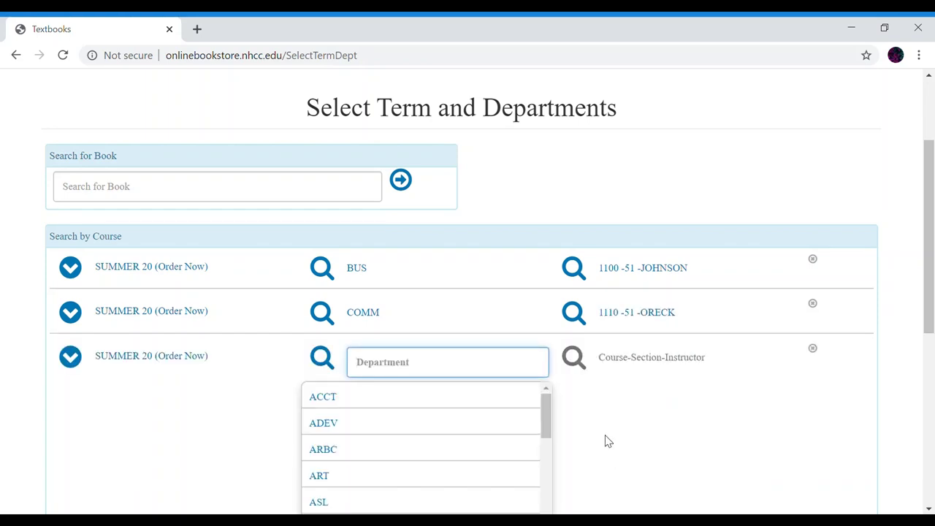
Set the third course in the search to the ENGL department, section 1201-51
scroll(606, 440, down, 2)
scroll(411, 397, down, 4)
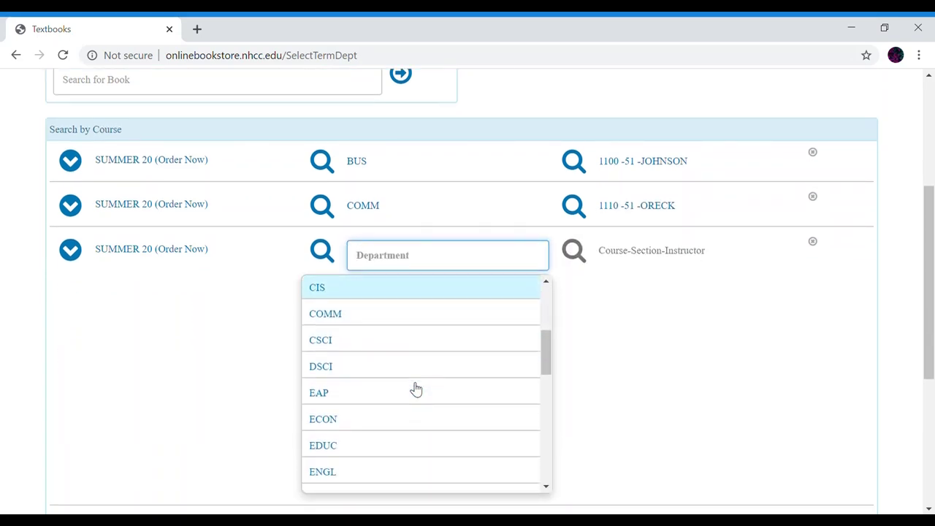
click(340, 472)
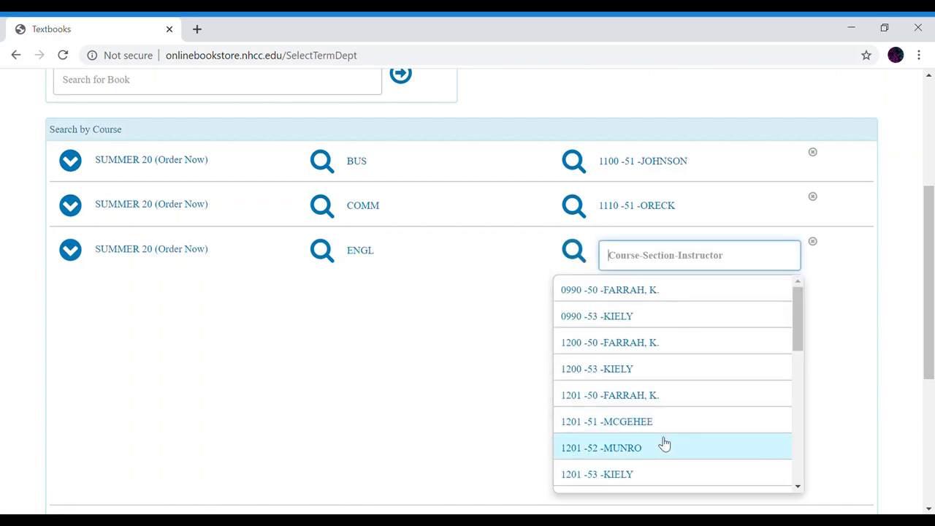
click(624, 423)
Set the fourth course to ECON section 1060-51 and display the materials for all selected courses
scroll(381, 396, down, 3)
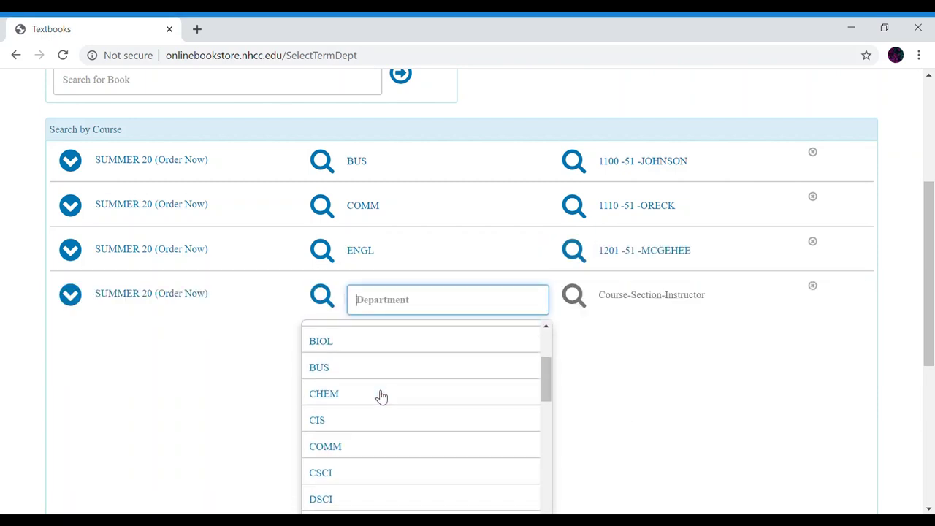
scroll(363, 460, down, 2)
click(363, 454)
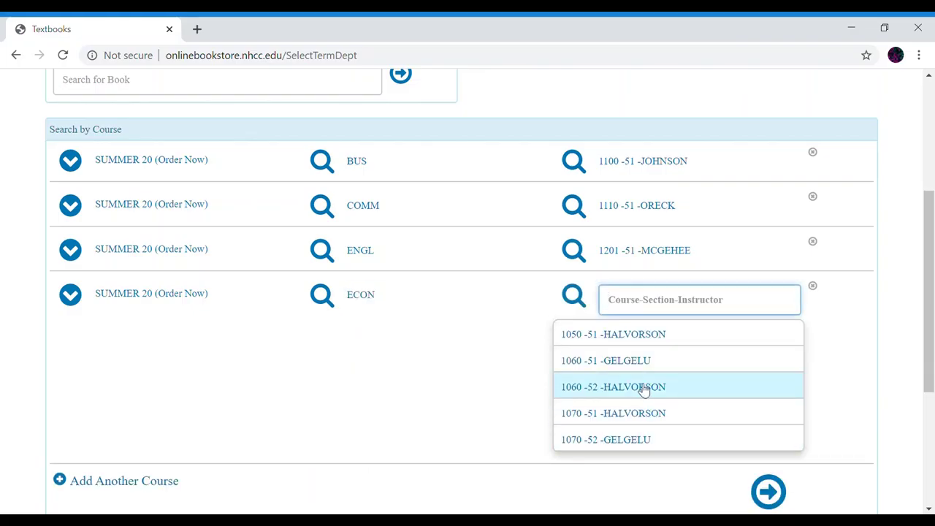
click(657, 359)
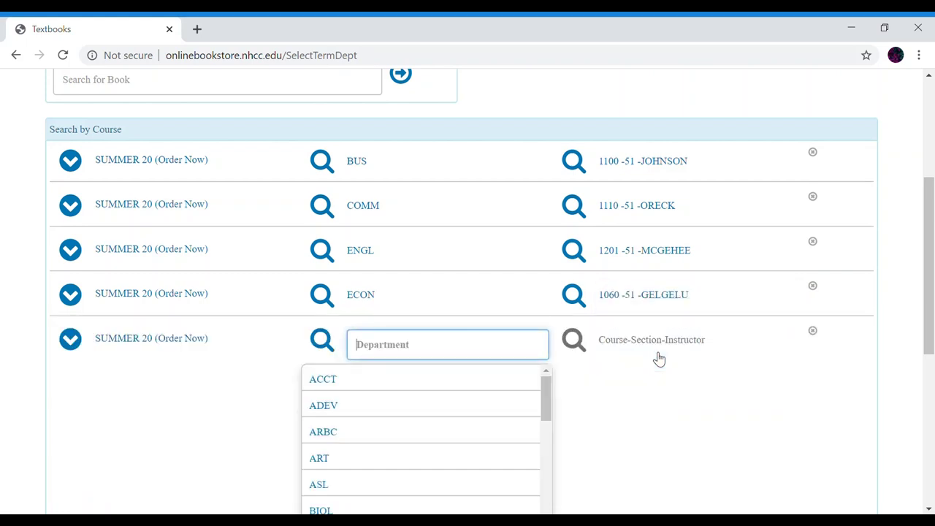
scroll(715, 371, down, 4)
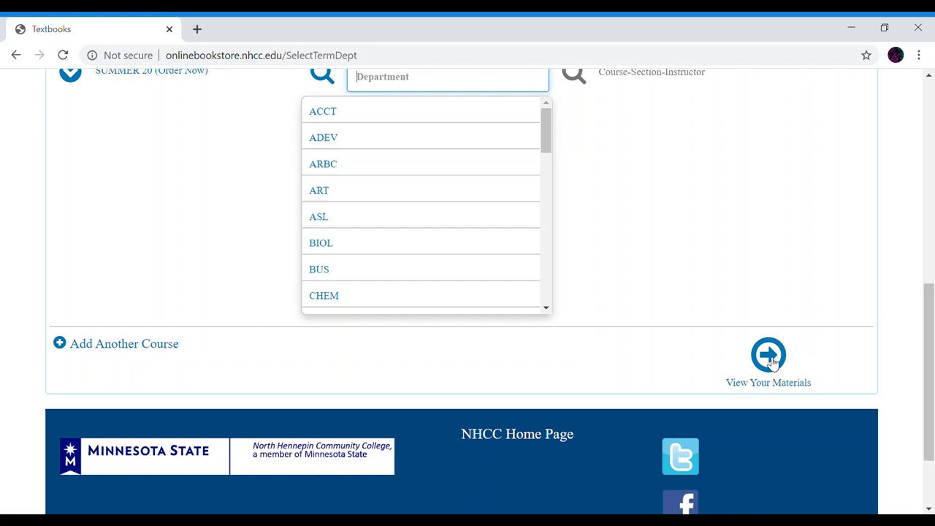
click(768, 358)
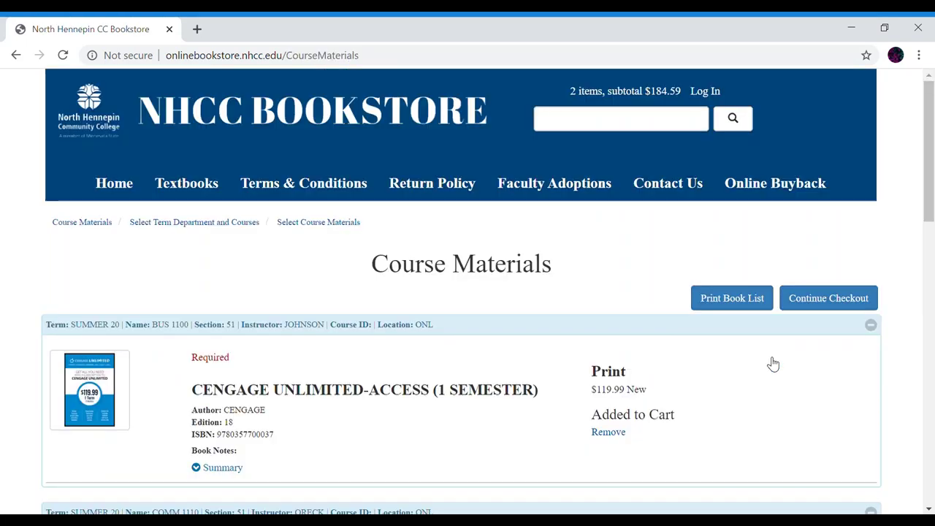
Examine the course materials list for each selected course, including required and optional items, course notes, prices and cart status
scroll(454, 405, down, 2)
scroll(451, 406, down, 1)
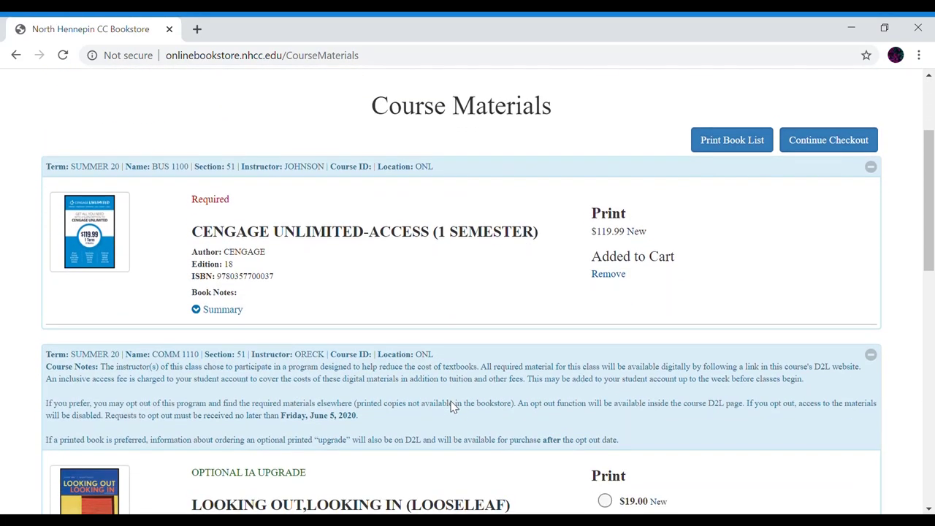
scroll(451, 406, down, 1)
scroll(453, 407, down, 5)
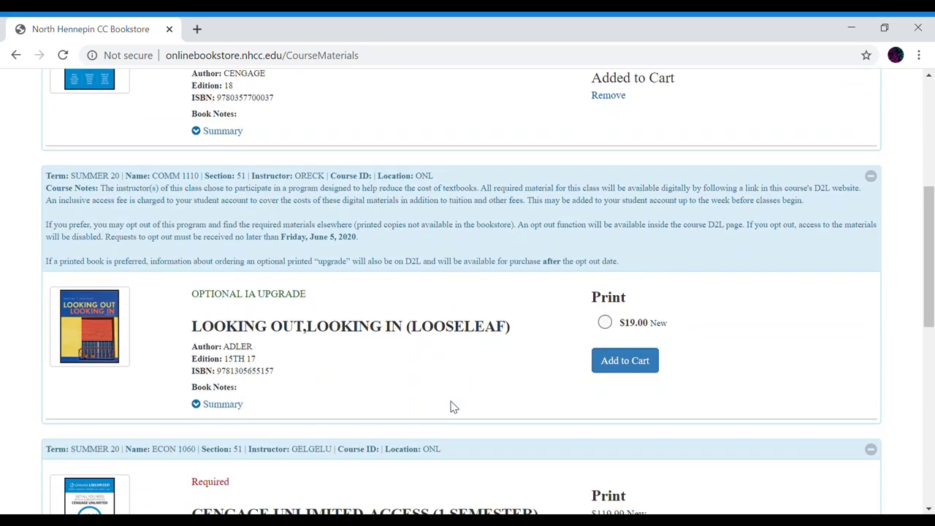
scroll(453, 406, down, 2)
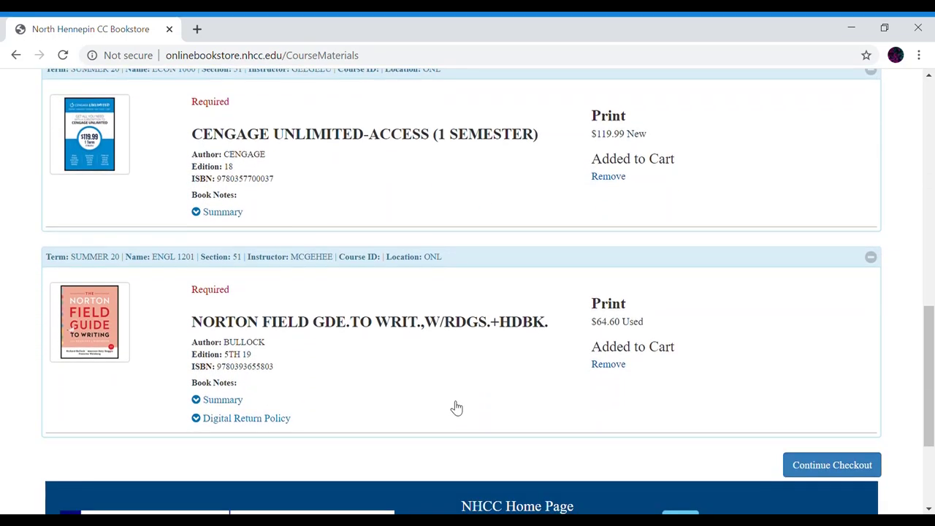
scroll(454, 407, down, 2)
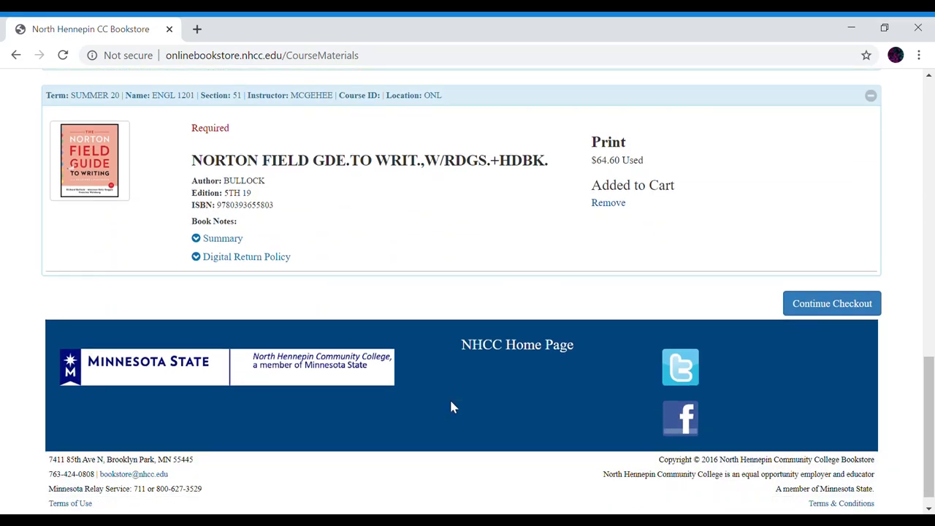
scroll(450, 407, up, 5)
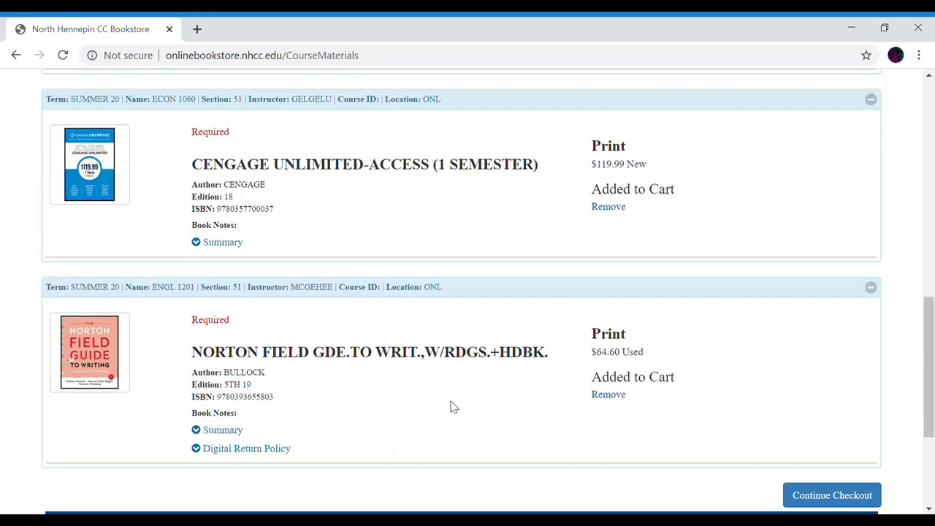
scroll(453, 406, up, 3)
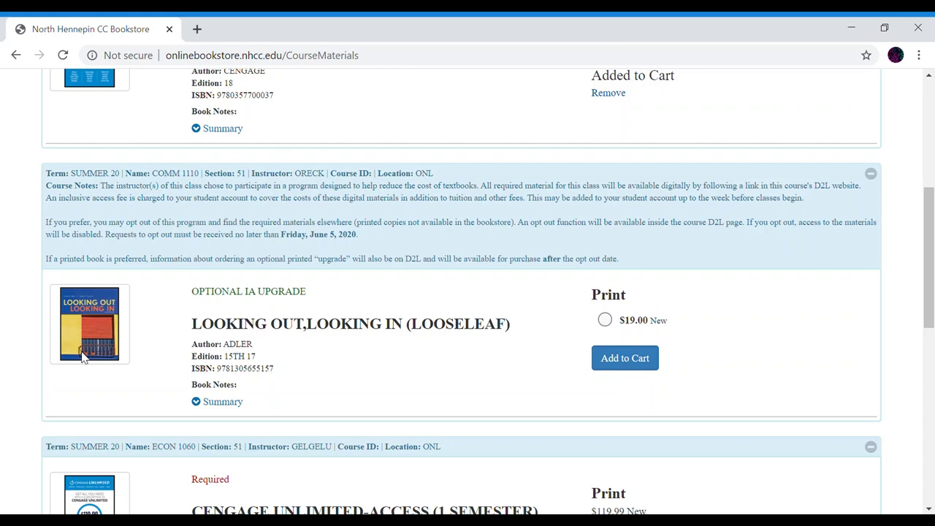
scroll(84, 356, up, 3)
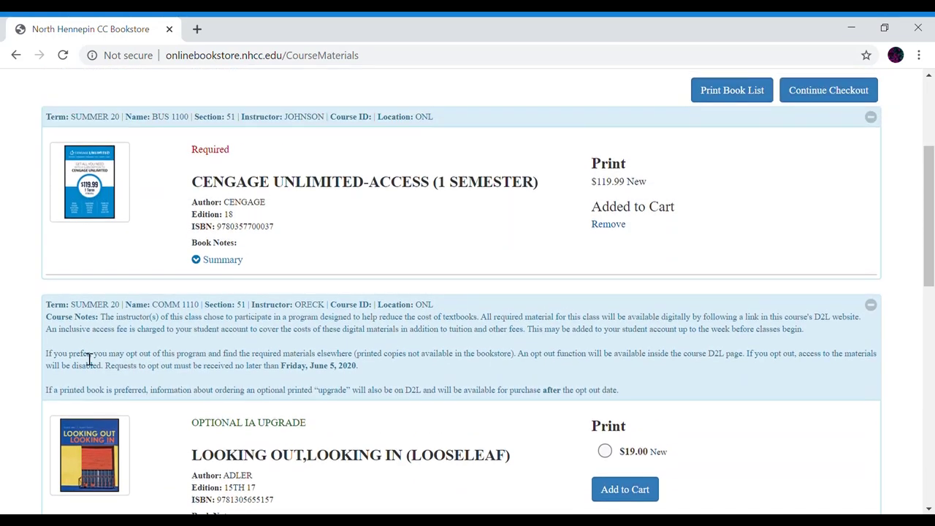
Remove the BUS 1100 Cengage Unlimited item from the cart and add its new $119.99 access code instead
click(608, 223)
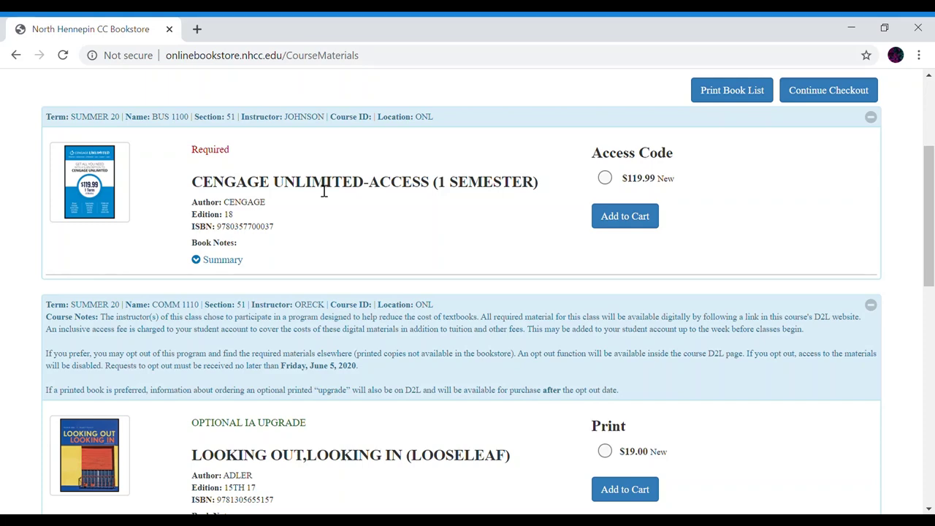
scroll(325, 190, down, 4)
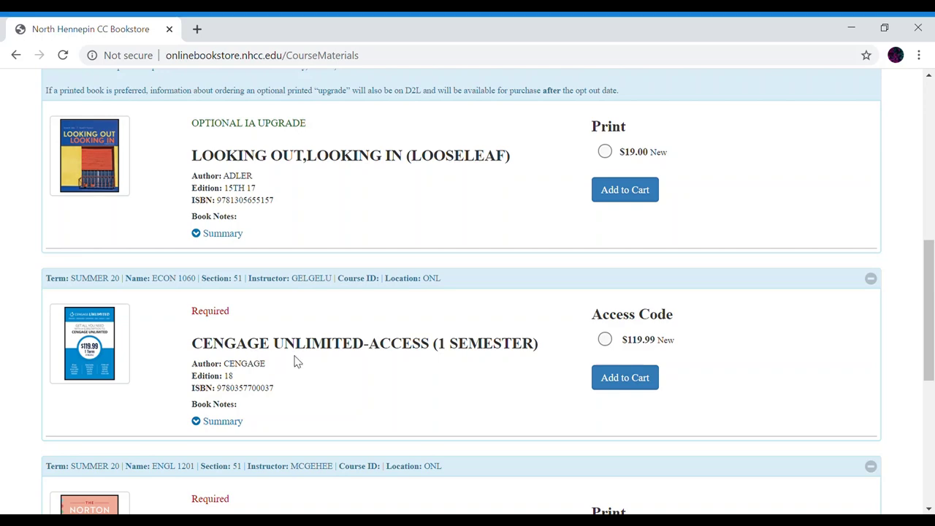
scroll(299, 361, up, 5)
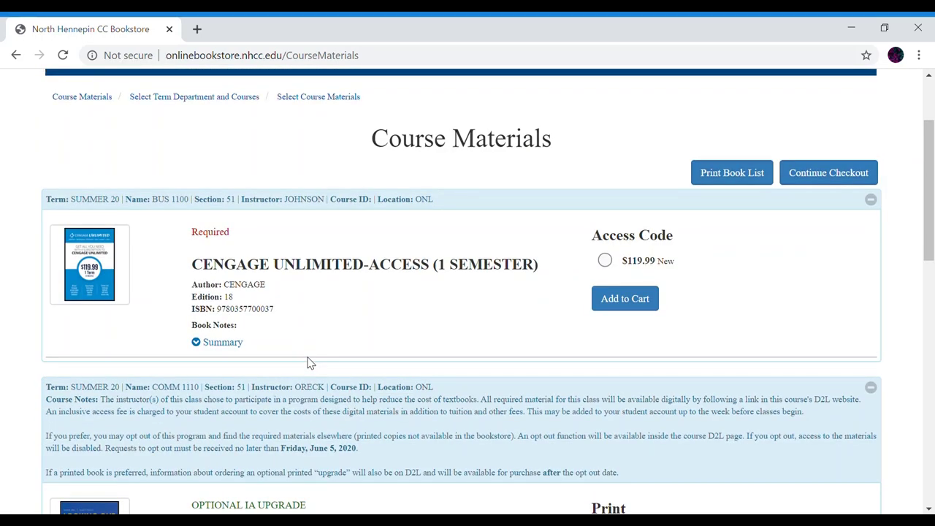
click(605, 260)
click(619, 298)
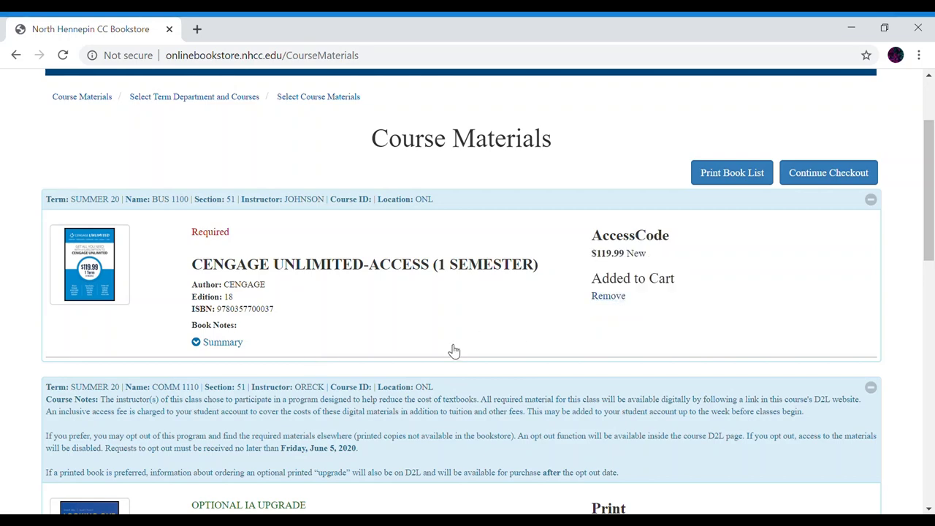
Replace the used Norton Field Guide for ENGL 1201 in the cart with the new $86.10 print copy
scroll(452, 351, down, 7)
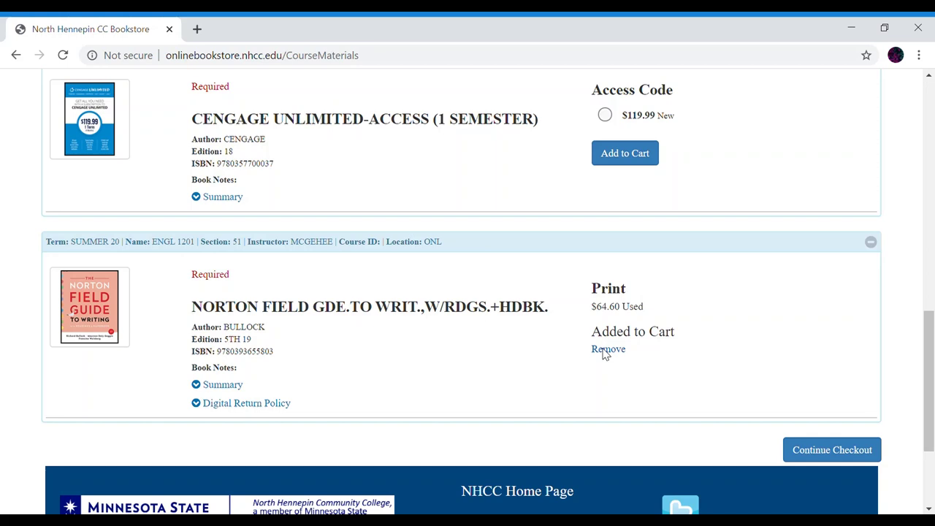
click(617, 349)
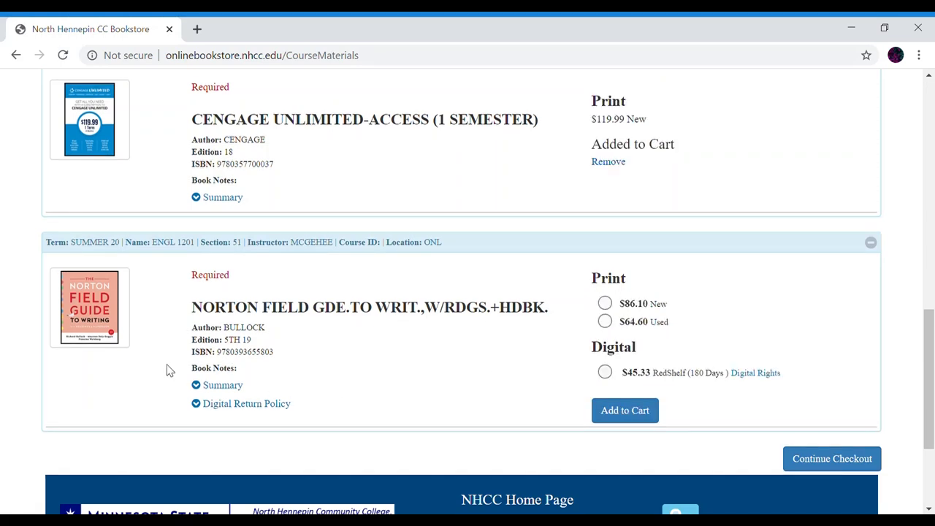
scroll(167, 368, down, 1)
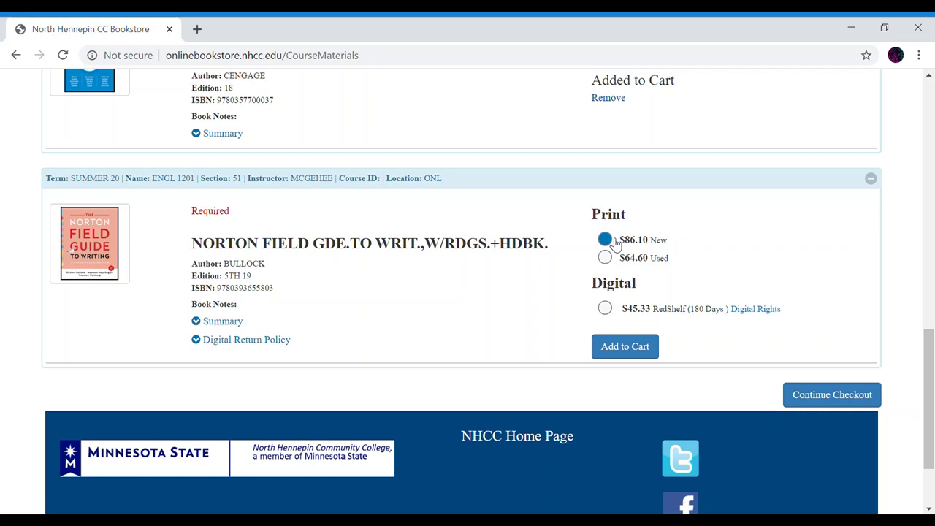
click(638, 349)
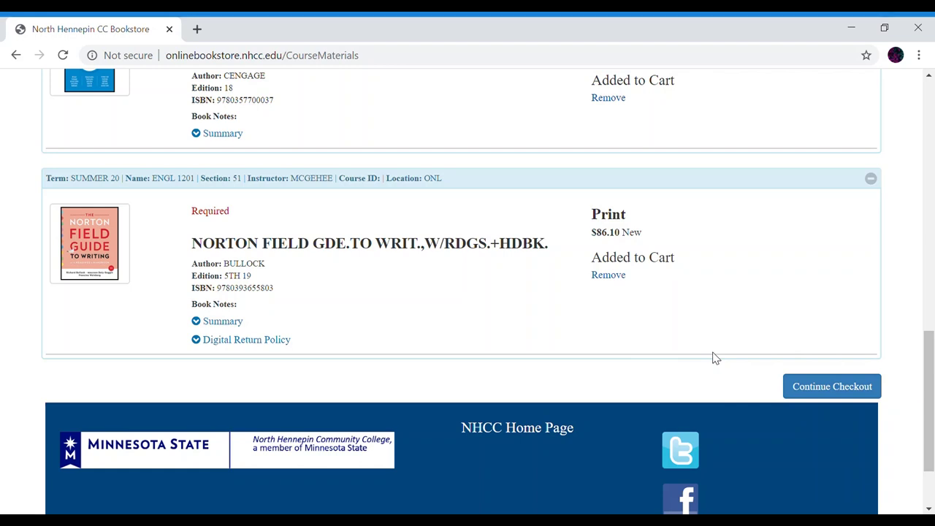
Continue to the shopping cart and review the BUS 1100 and ENGL 1201 items in it
click(856, 391)
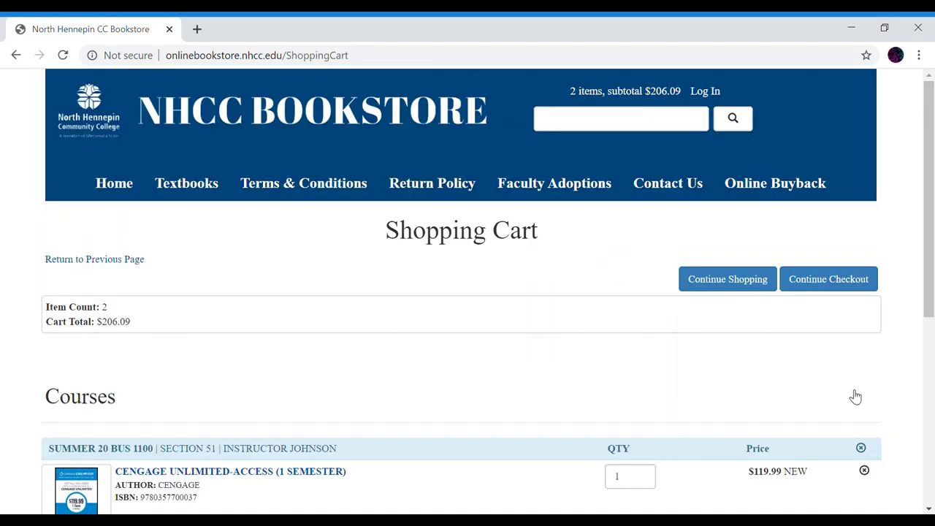
scroll(550, 416, down, 3)
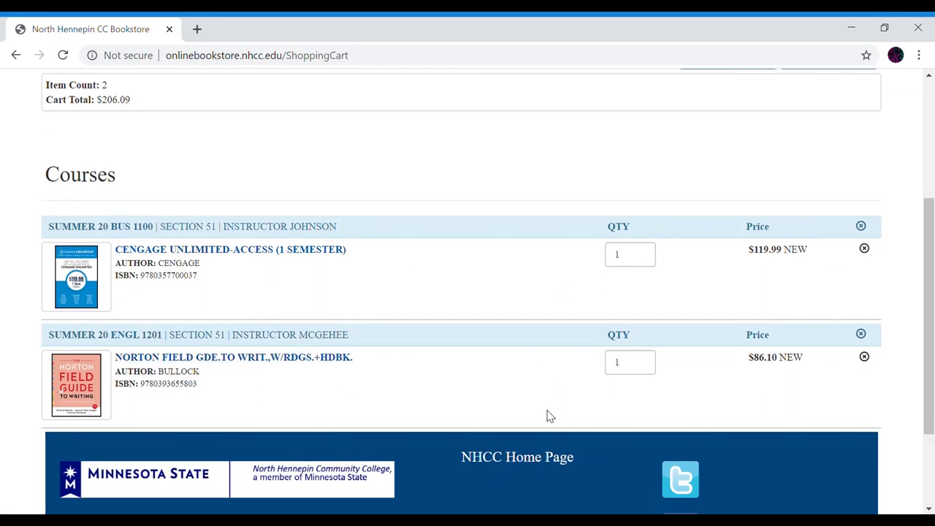
scroll(550, 416, up, 2)
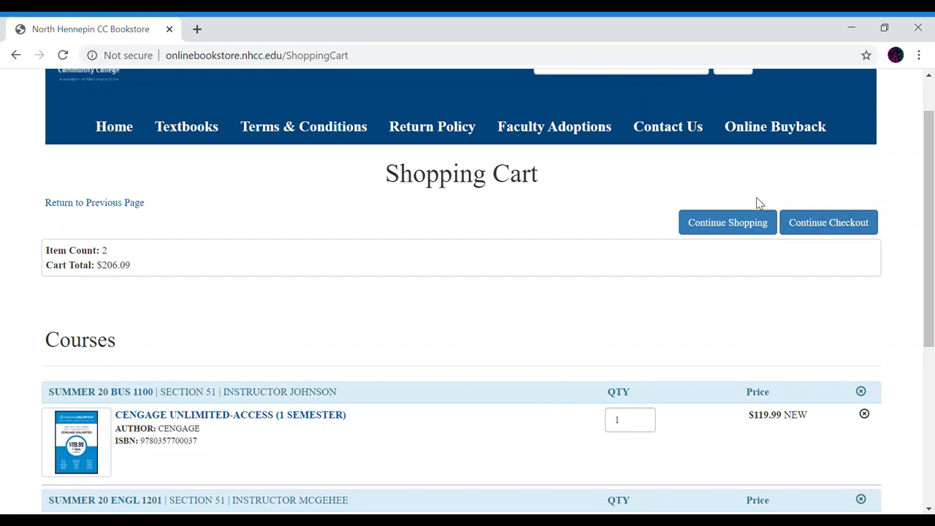
Set the order preferences to substitution YES, Add Only Required and USED condition, and proceed to the payment options login
click(847, 225)
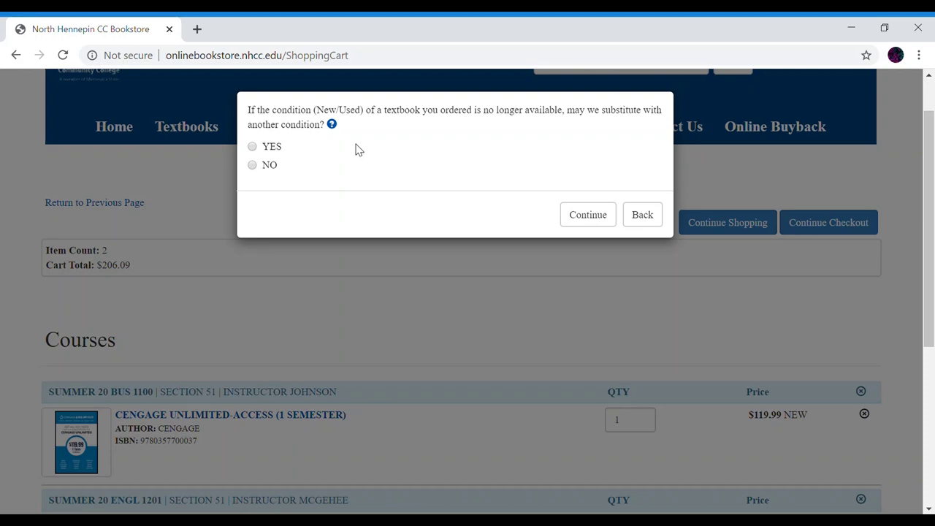
click(253, 147)
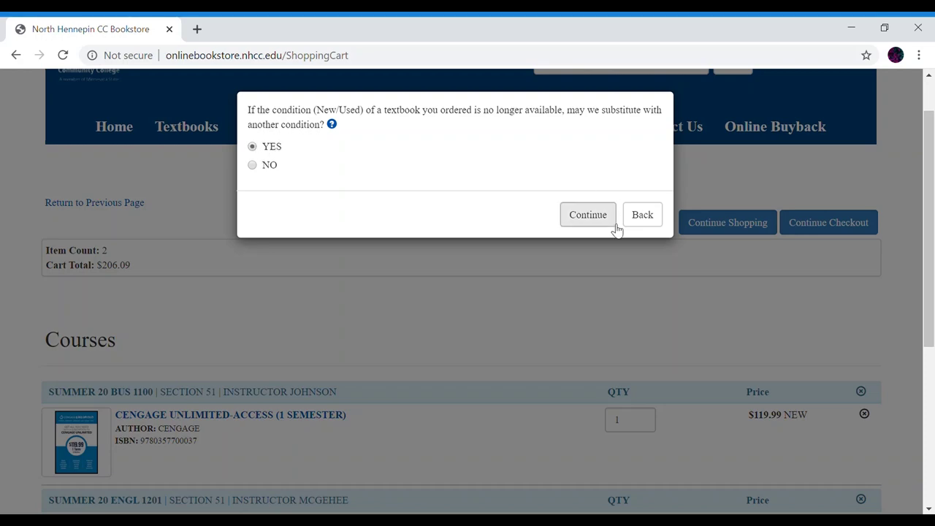
click(590, 219)
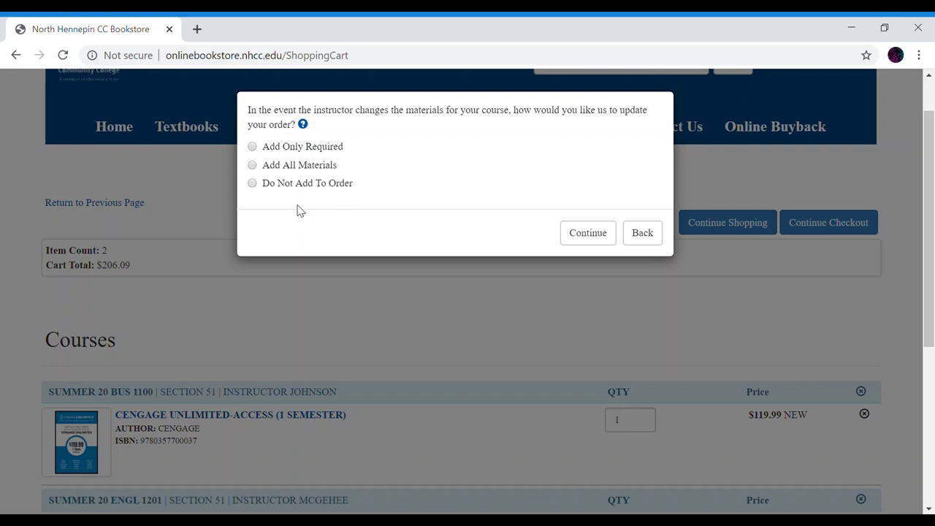
click(252, 147)
click(594, 245)
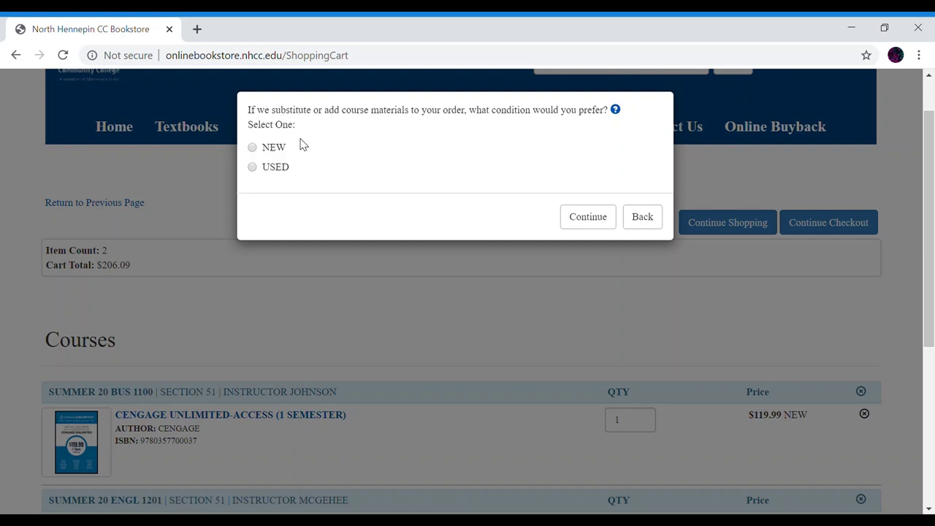
click(600, 219)
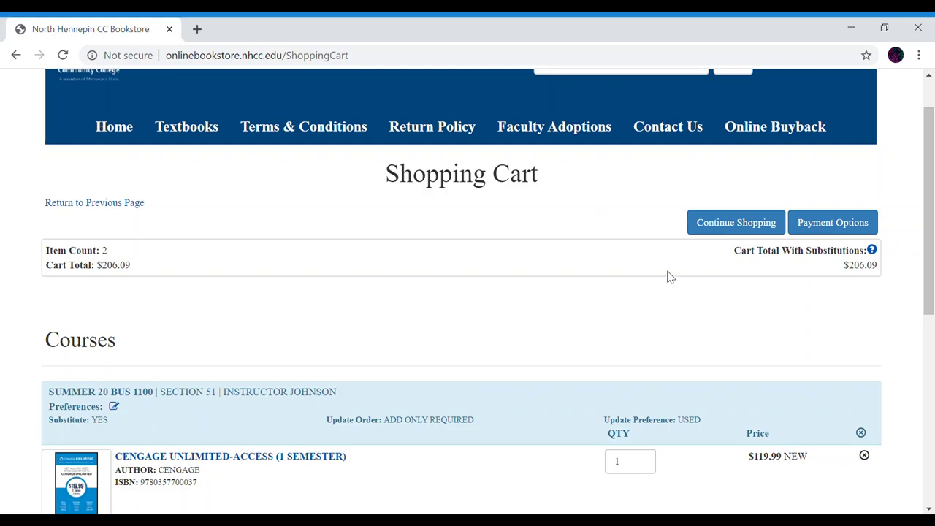
scroll(668, 275, down, 1)
click(844, 142)
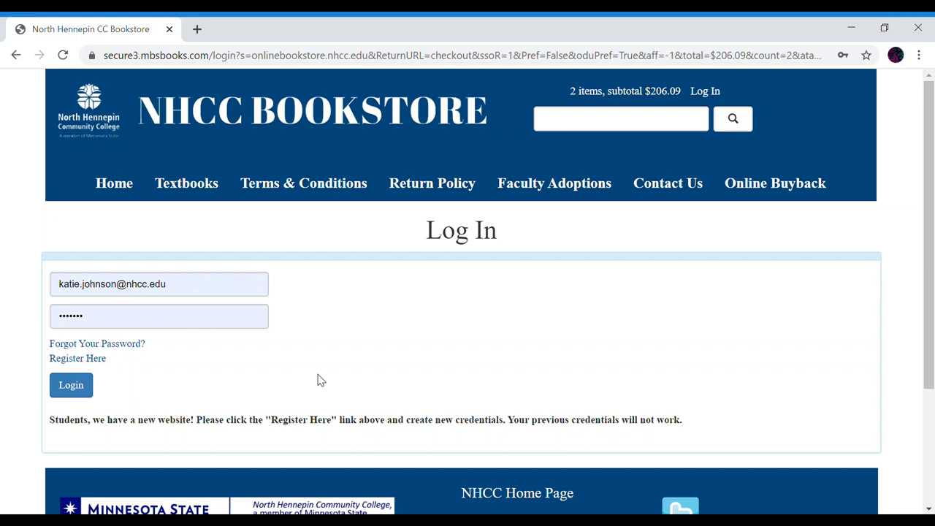
Examine the student registration form's login, billing, shipping, student ID and email opt-in fields, and return to the login page
click(106, 358)
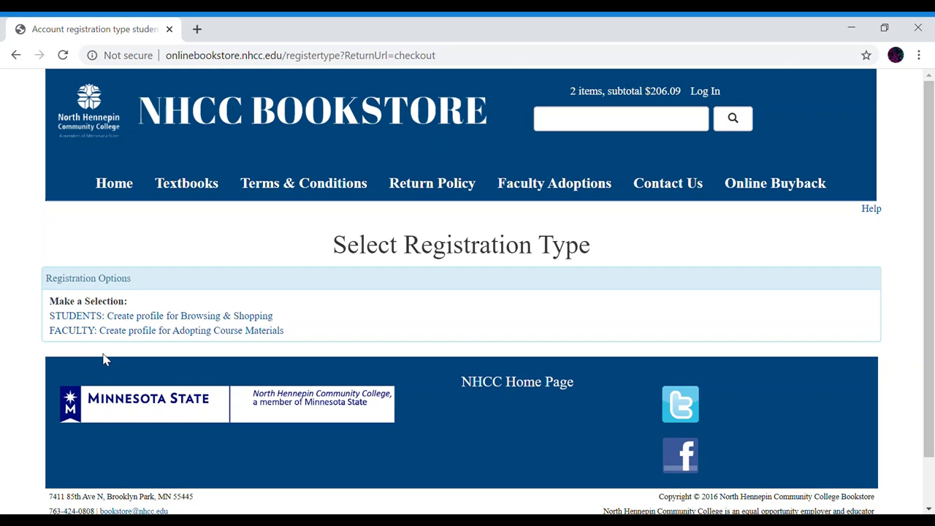
click(117, 318)
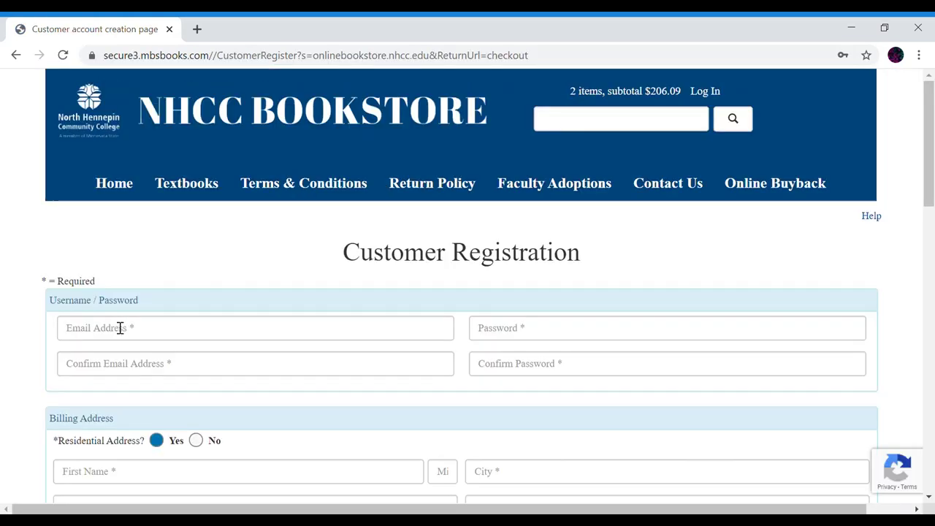
scroll(128, 327, down, 1)
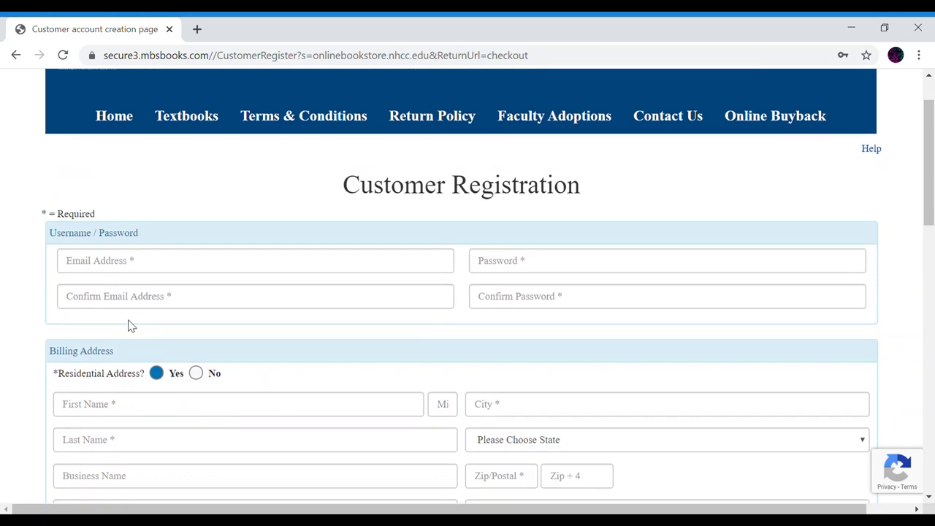
scroll(130, 327, down, 3)
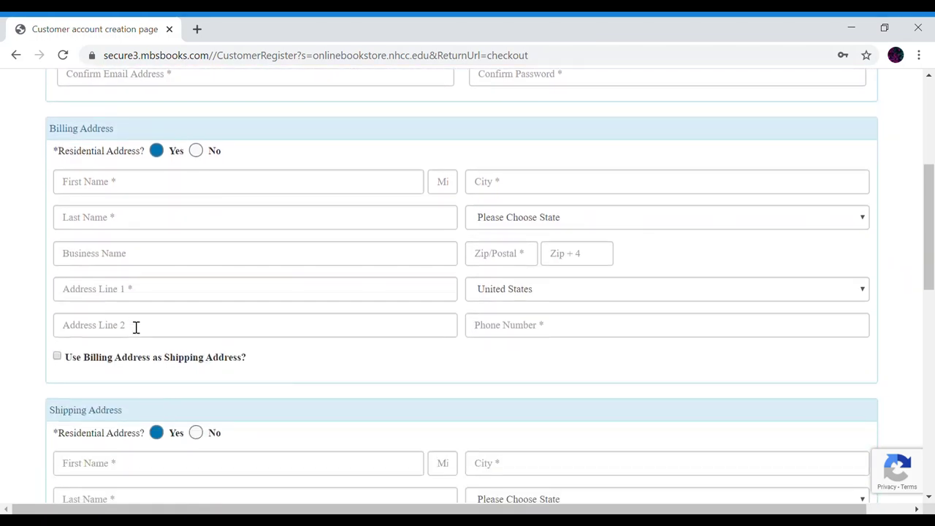
scroll(132, 326, down, 3)
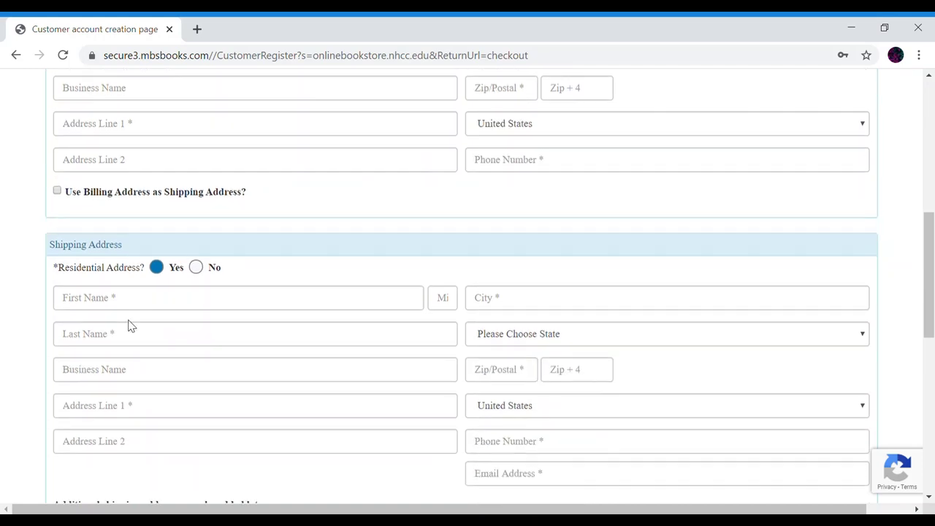
scroll(129, 326, down, 2)
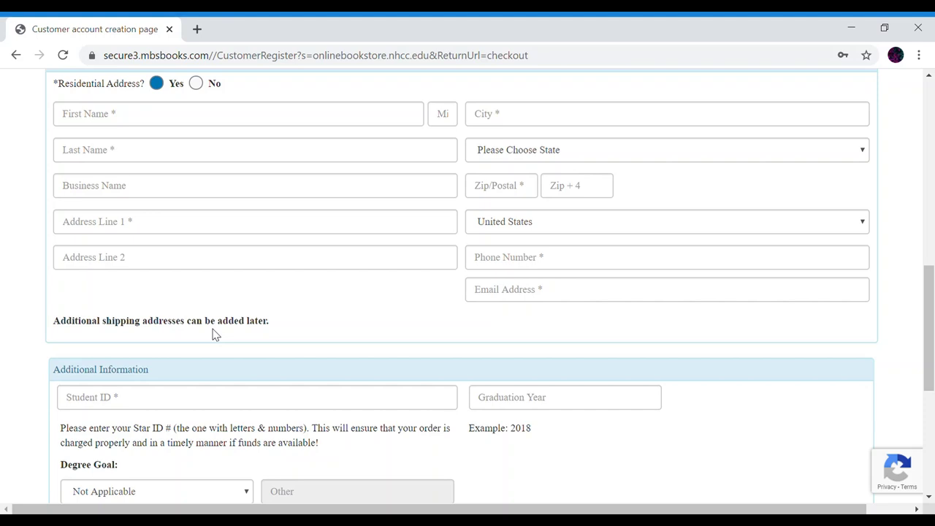
scroll(216, 334, down, 4)
scroll(212, 332, up, 1)
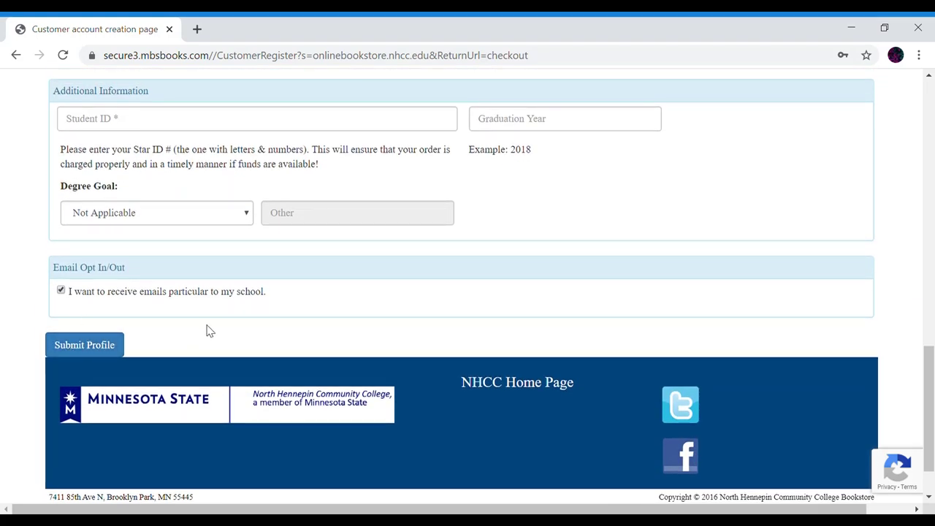
scroll(202, 138, up, 10)
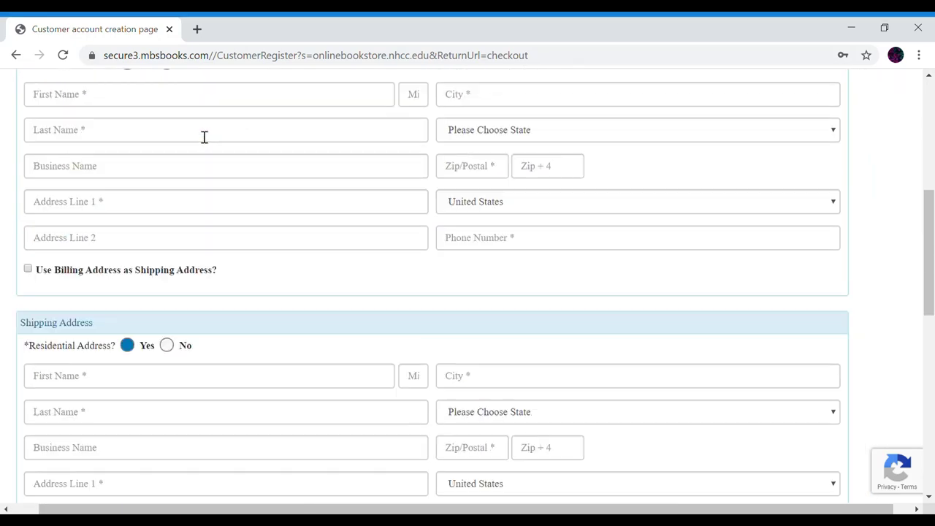
click(16, 56)
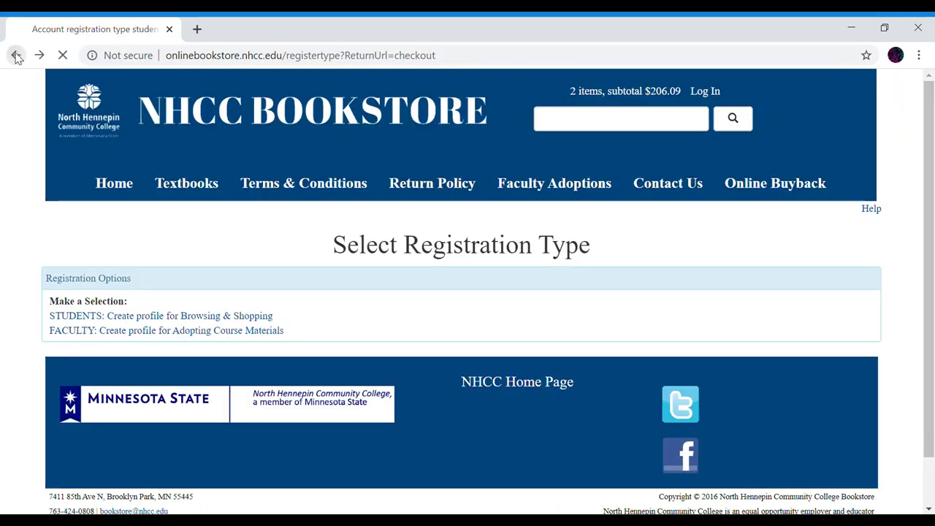
click(16, 56)
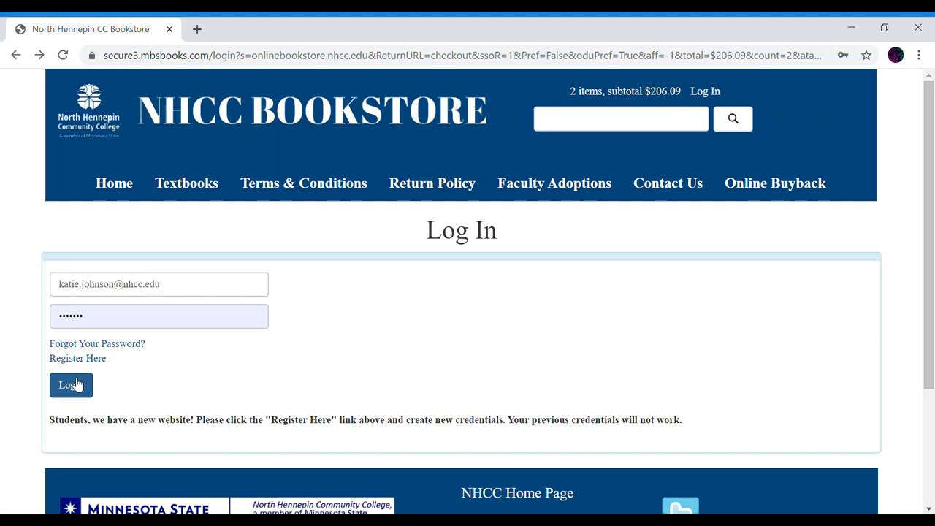
Log in with the prefilled account credentials and choose to reclaim the cart items from the previous visit
scroll(79, 294, down, 3)
click(72, 224)
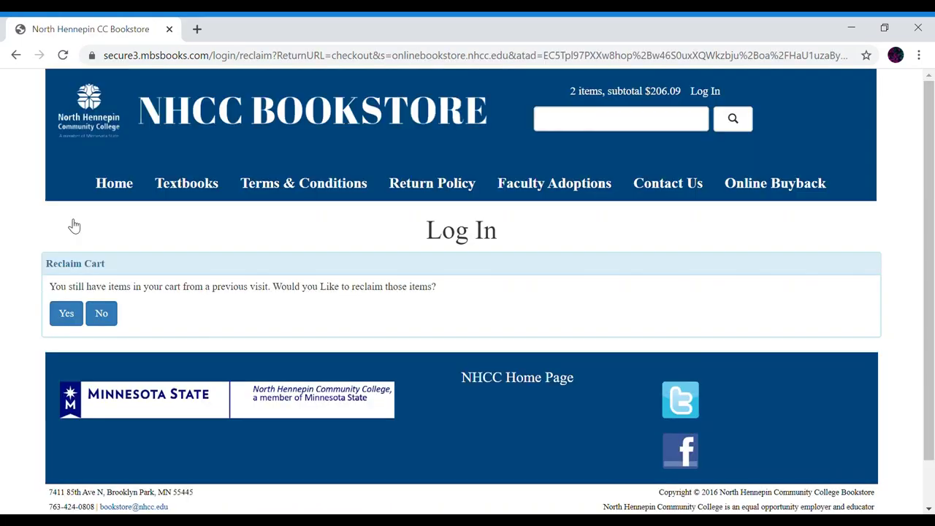
click(62, 322)
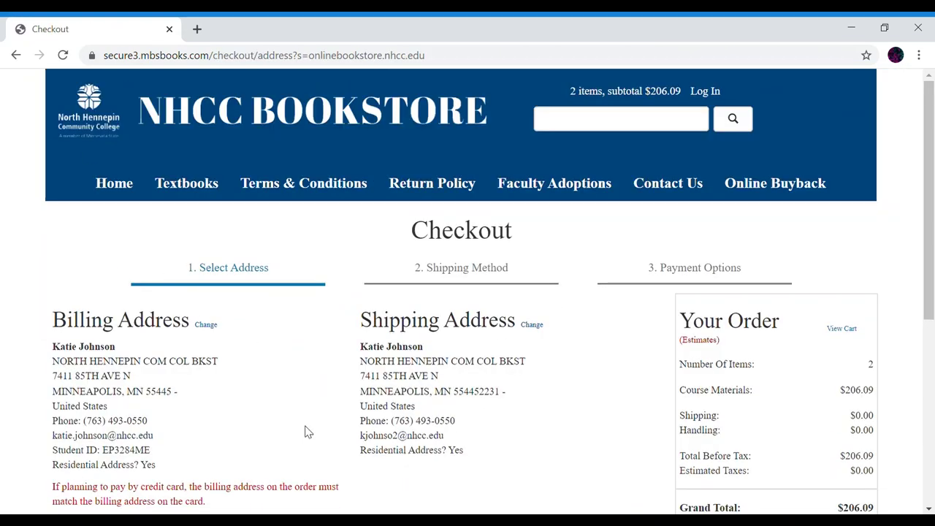
Review the billing address, shipping address and order summary, and continue to the shipping method
scroll(305, 430, down, 3)
scroll(305, 430, up, 1)
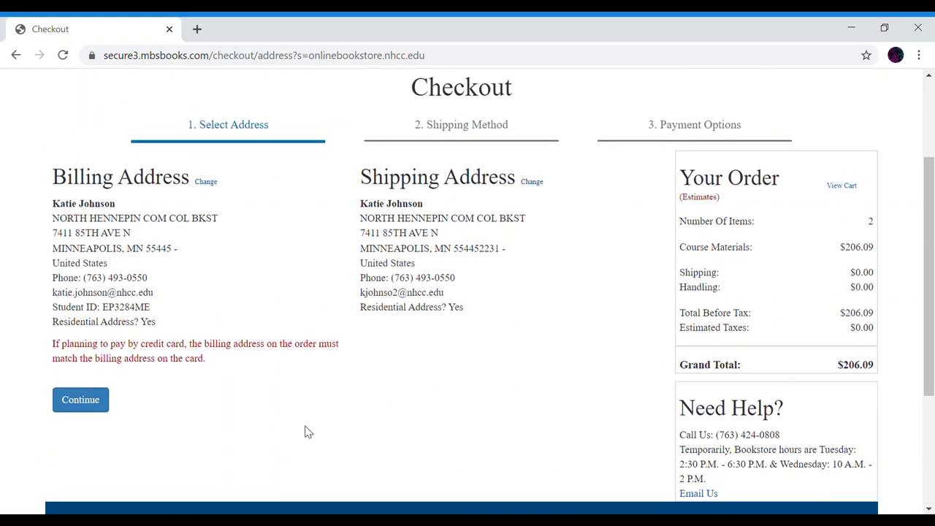
scroll(305, 431, up, 1)
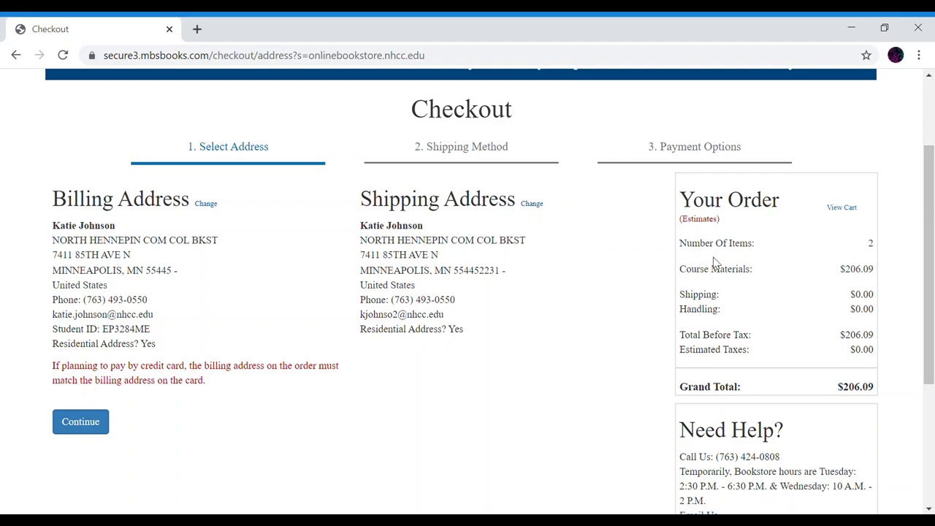
scroll(377, 430, down, 1)
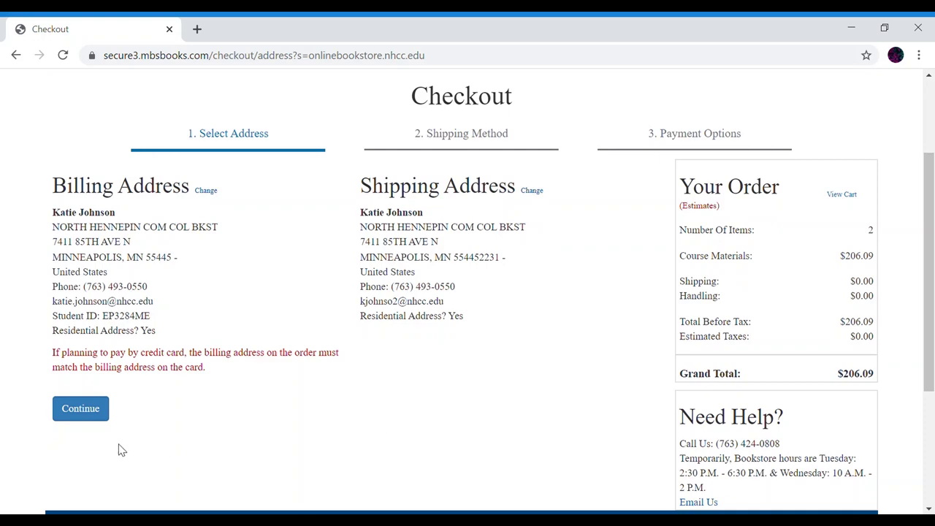
click(59, 416)
Keep Fedex Ground as the shipping method and continue to the payment options
scroll(450, 427, down, 1)
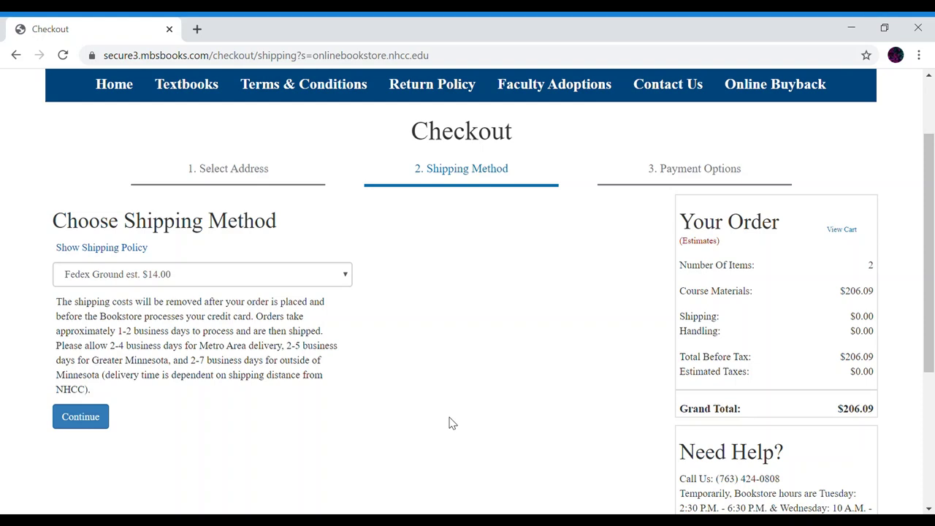
click(121, 272)
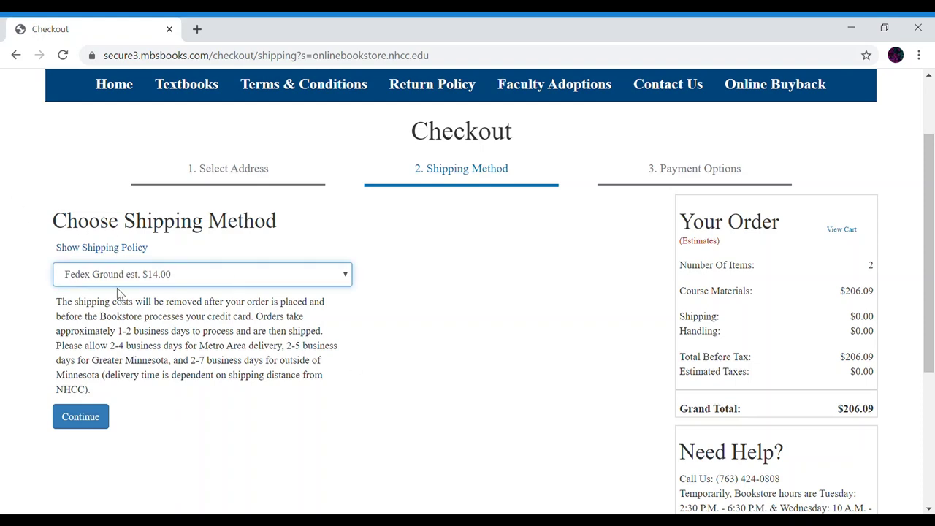
click(89, 420)
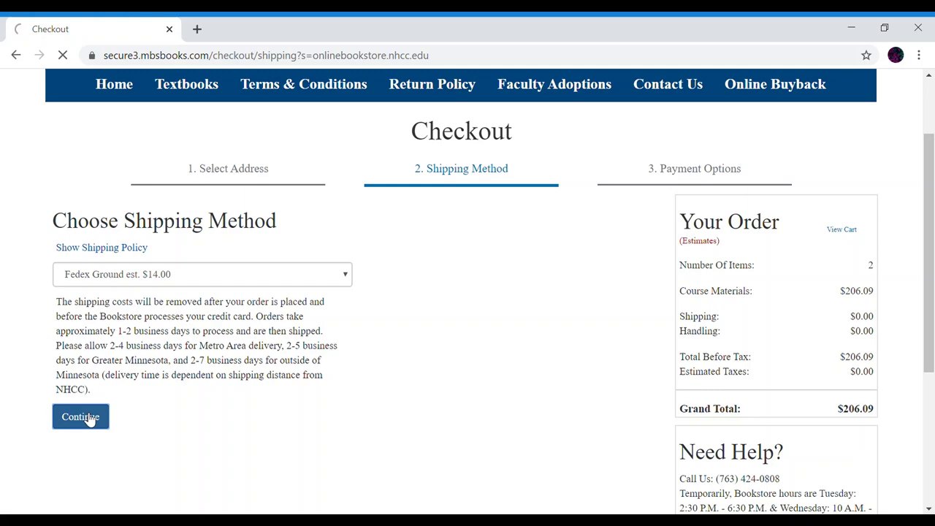
Review the credit card payment form and cart, and set the payment option to Financial Aid
scroll(88, 416, down, 2)
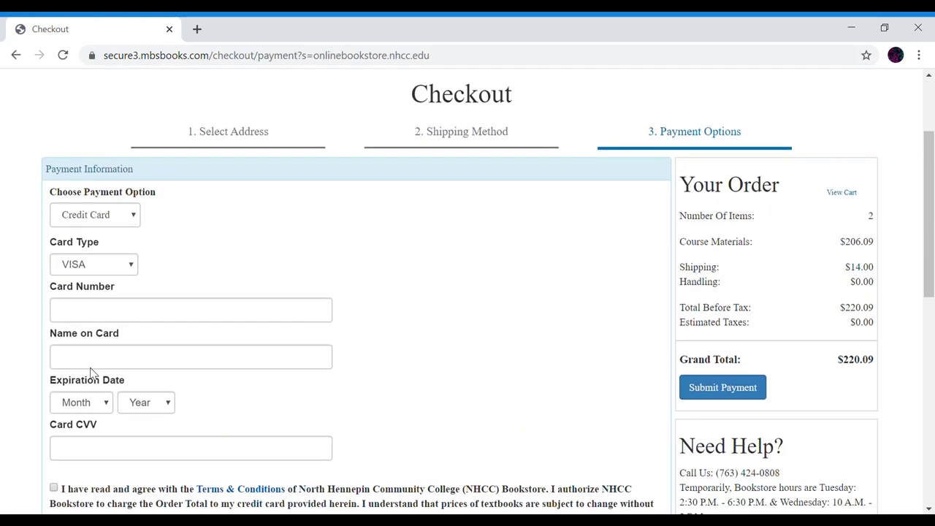
scroll(233, 424, down, 5)
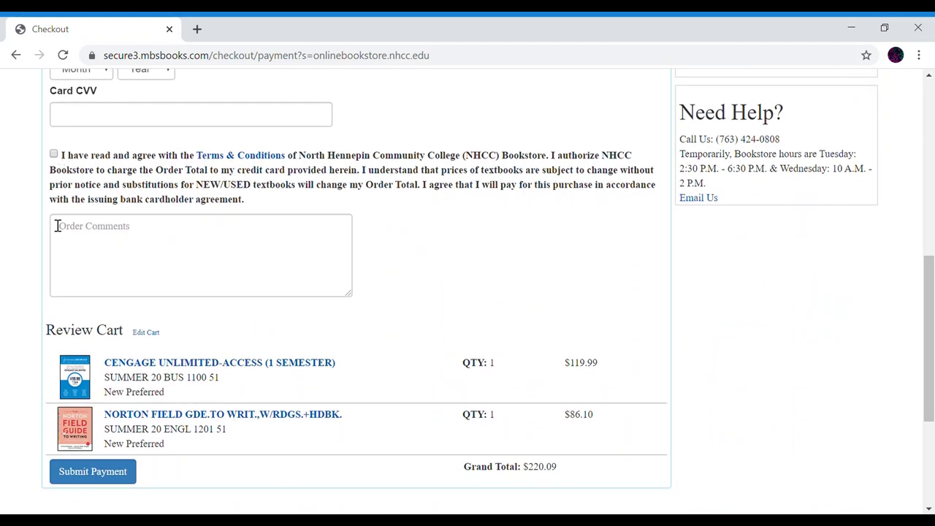
scroll(57, 226, down, 3)
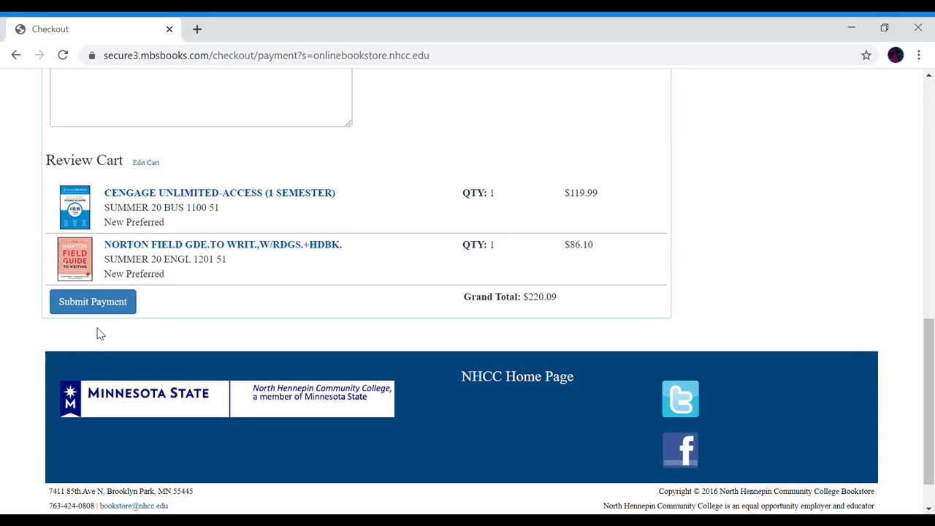
scroll(100, 333, up, 7)
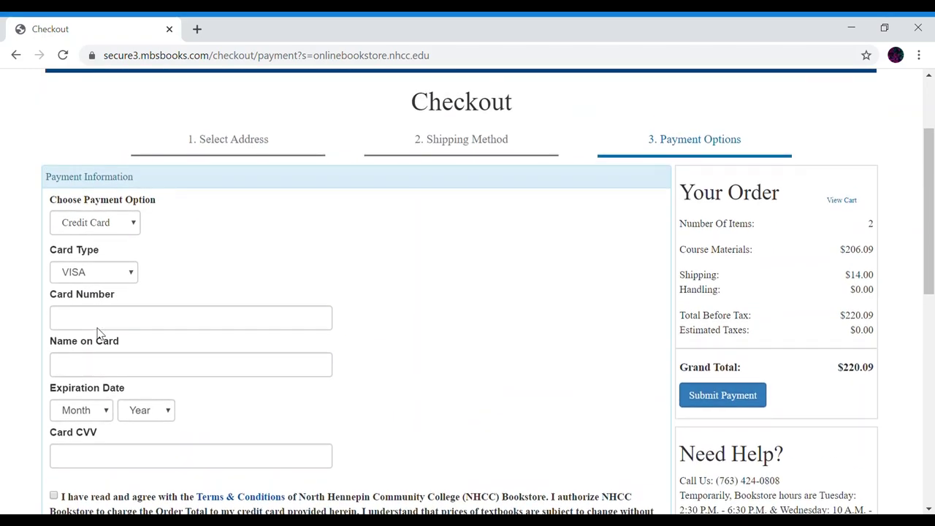
click(113, 225)
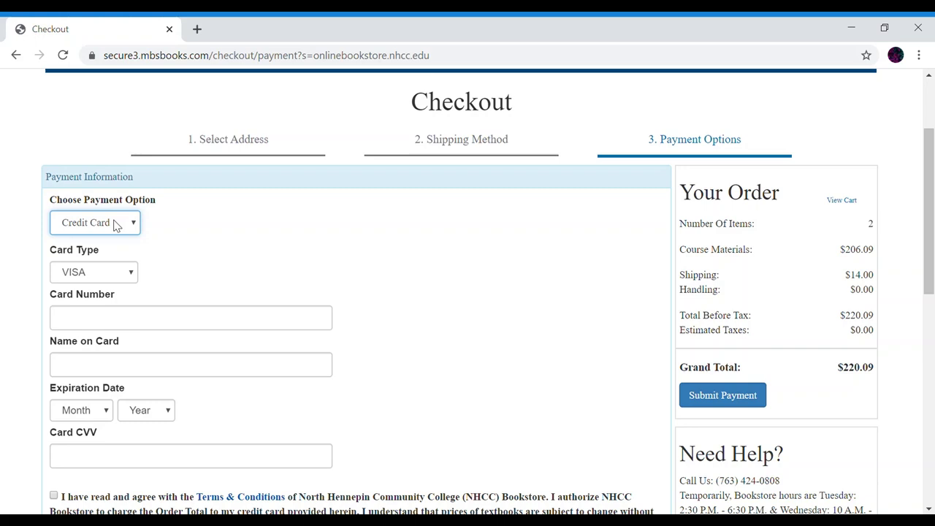
key(Down)
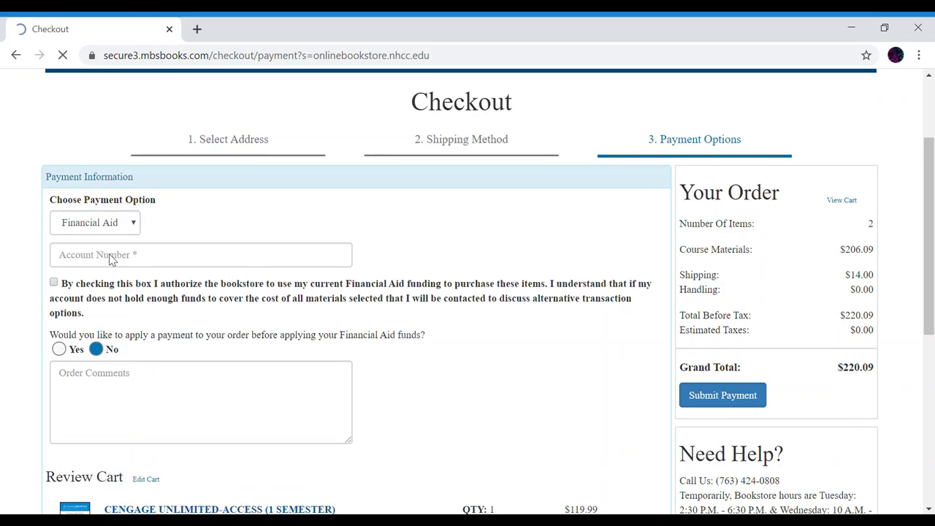
Activate the financial aid account number field and review the authorization, order comments and cart sections
click(111, 261)
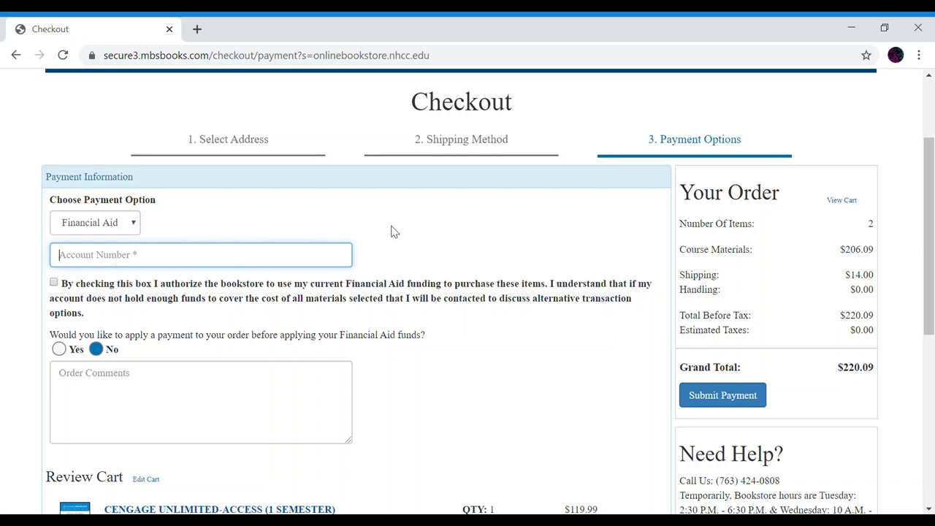
scroll(476, 290, down, 1)
scroll(409, 343, down, 2)
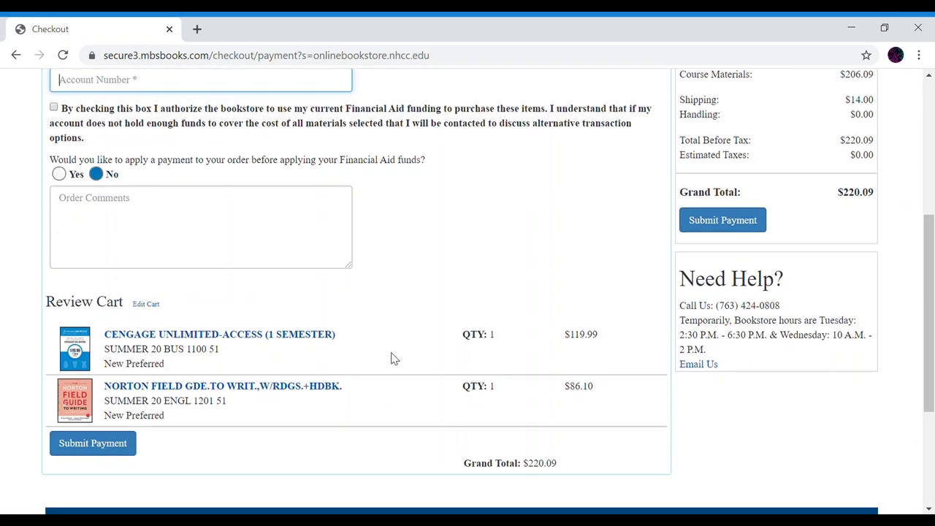